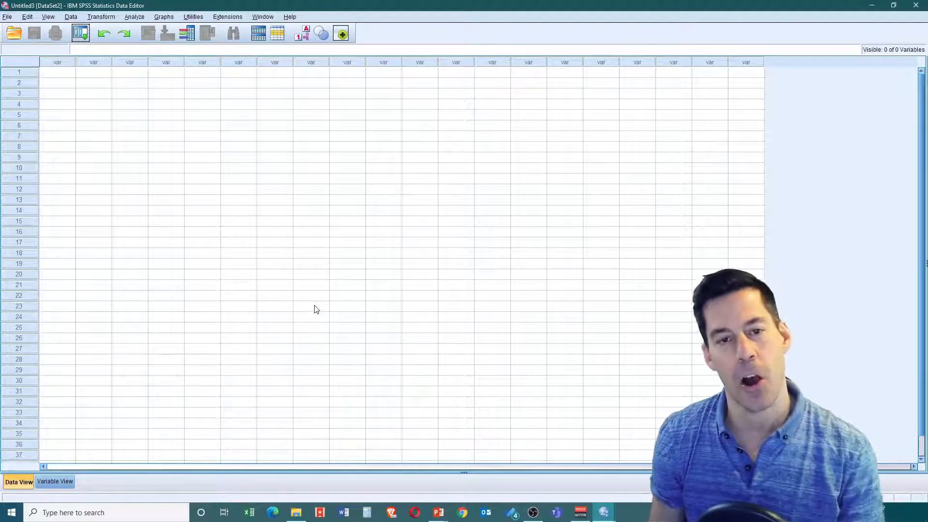
Import the CSV file NHLsalaries.csv as comma-delimited data, reading variable names from the first line
left_click(7, 18)
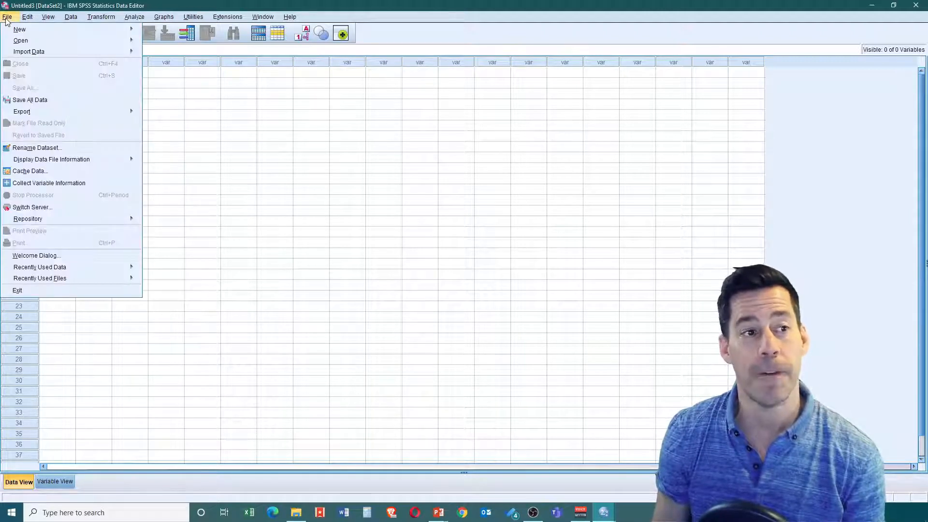
mouse_move(60, 56)
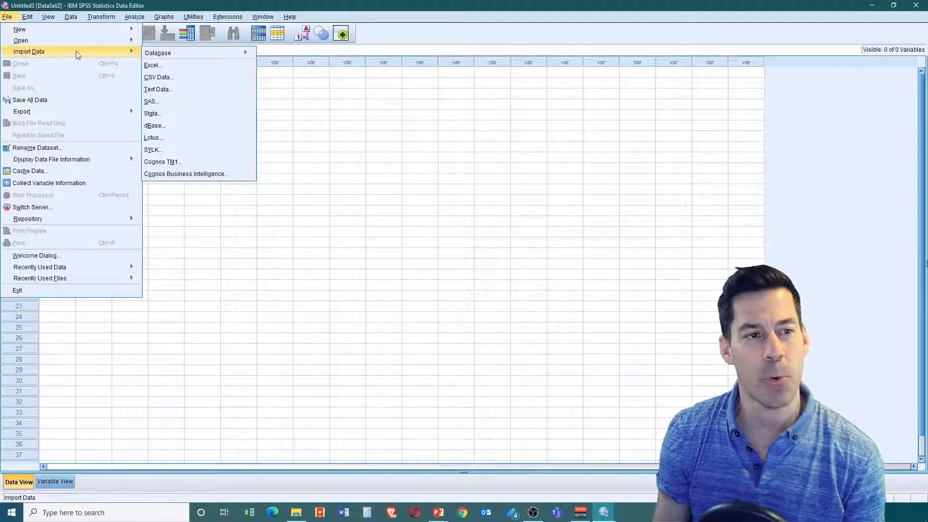
left_click(169, 79)
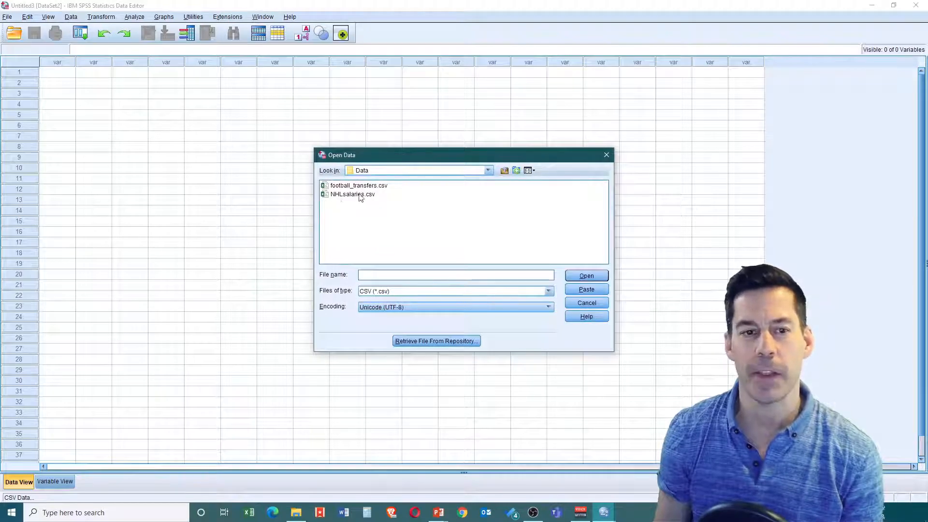
left_click(337, 196)
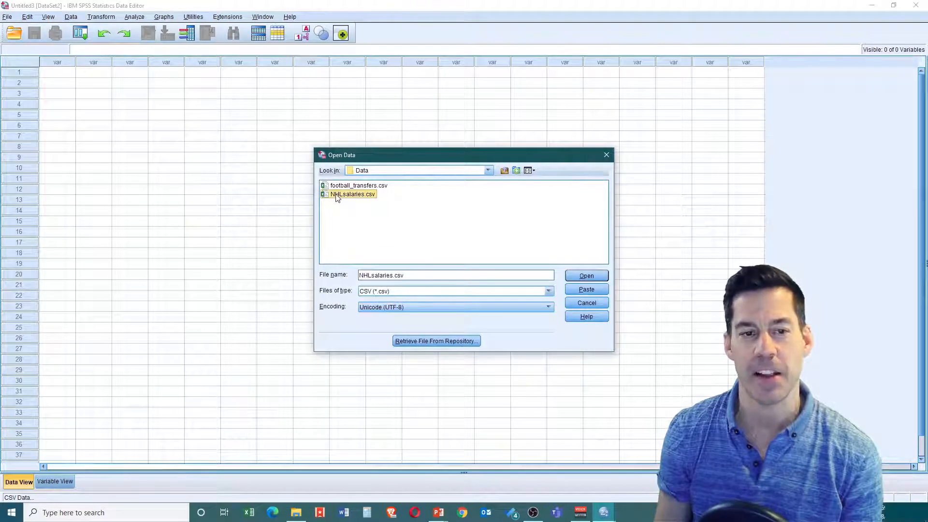
left_click(583, 278)
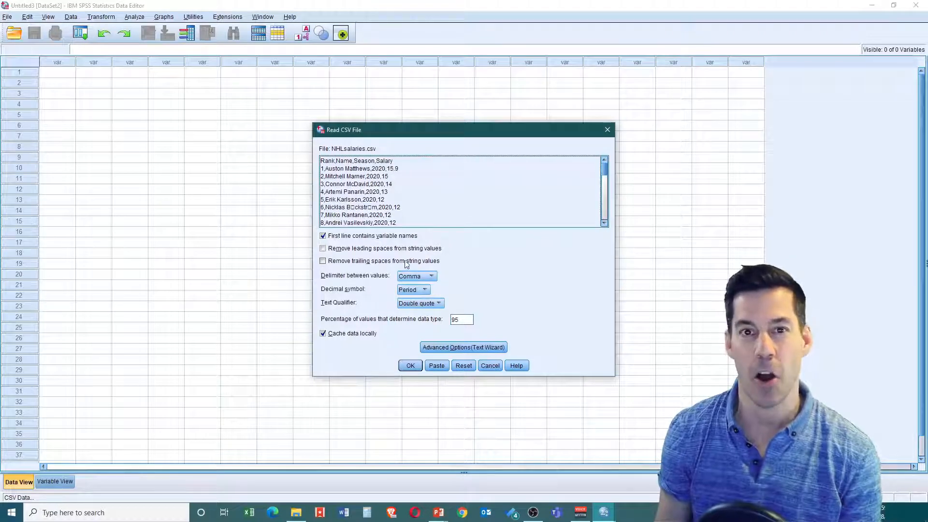
left_click(410, 365)
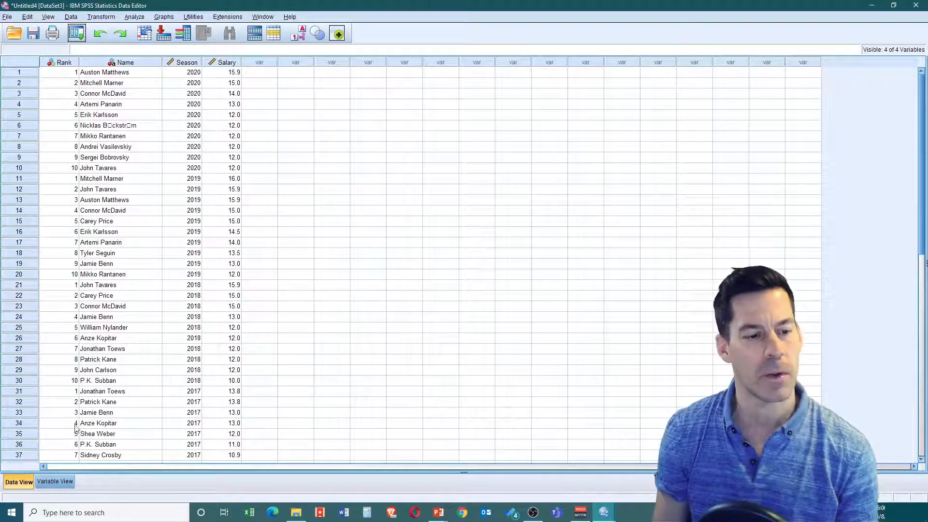
Set the measurement level of the Season variable to Nominal and return to the data values
left_click(61, 482)
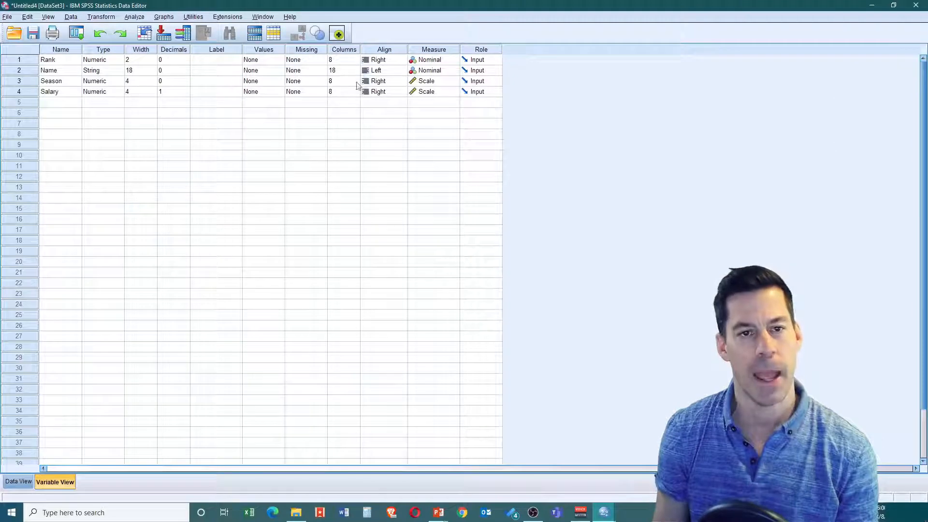
left_click(438, 83)
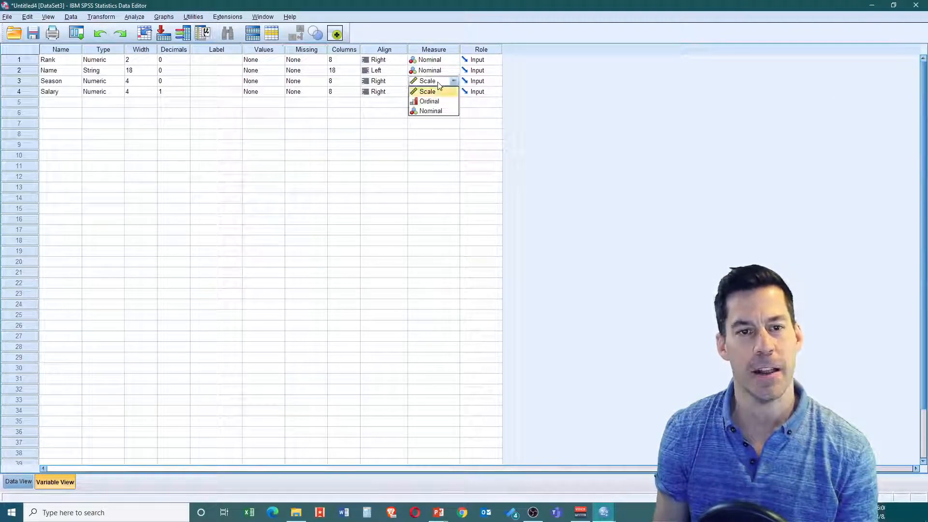
left_click(436, 111)
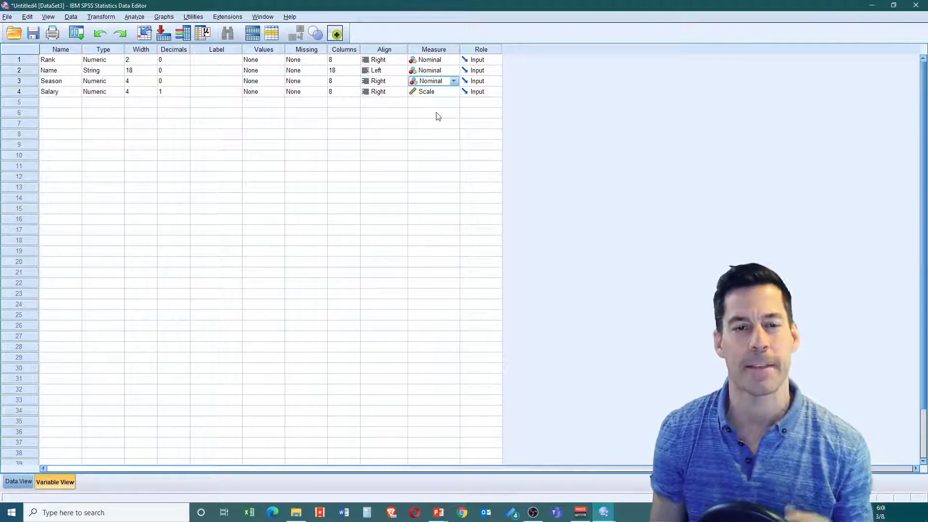
left_click(21, 483)
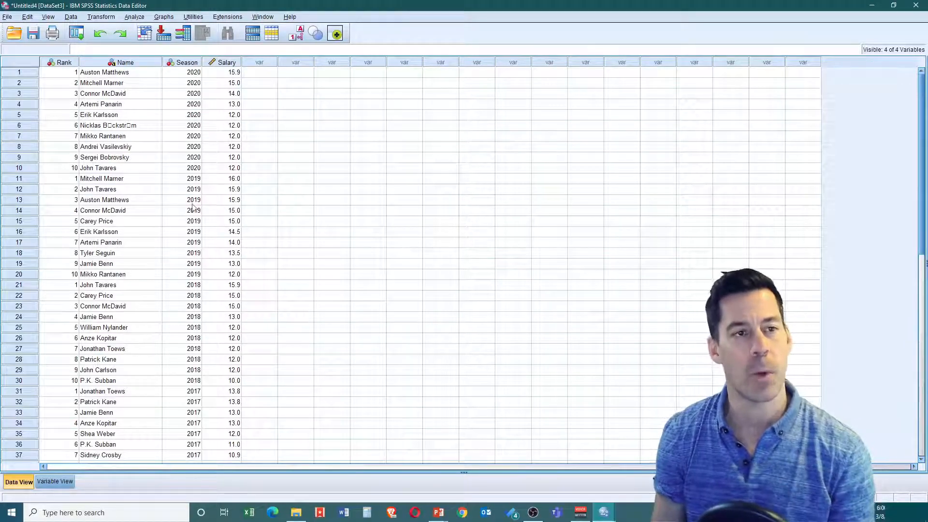
Set up a One-Way ANOVA with Salary as the dependent variable and Season as the factor
left_click(136, 17)
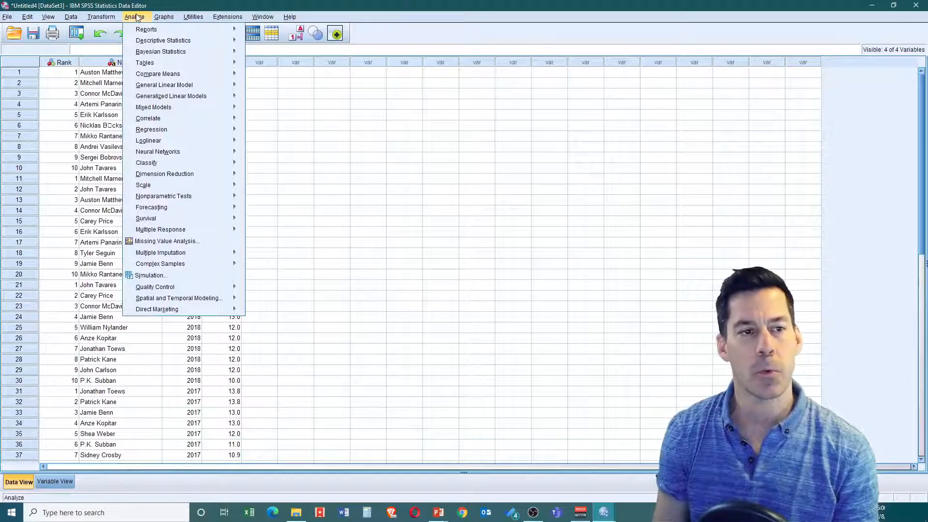
mouse_move(203, 77)
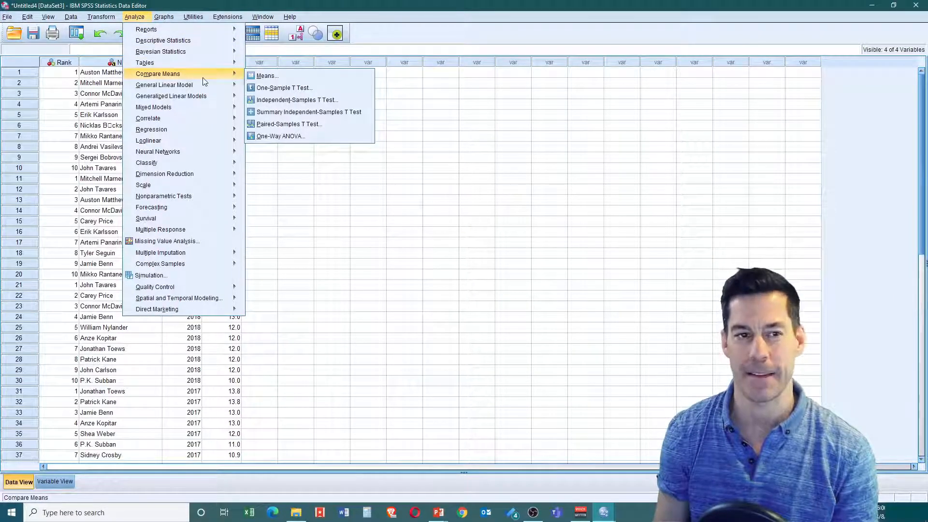
left_click(280, 138)
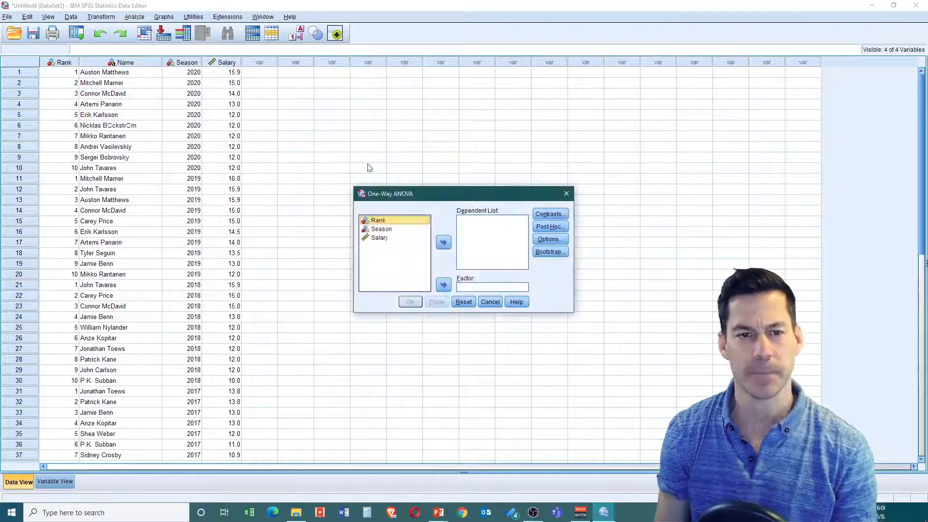
left_click_drag(444, 198, 373, 107)
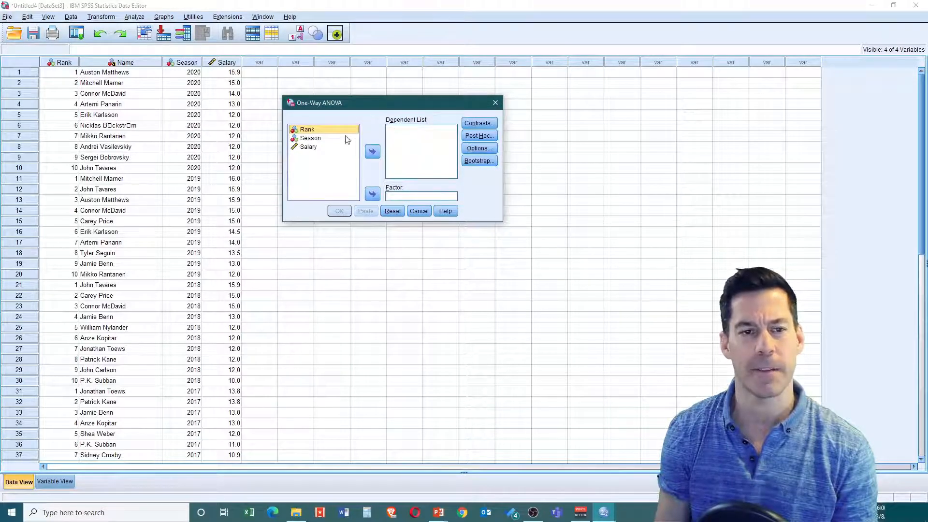
left_click(309, 147)
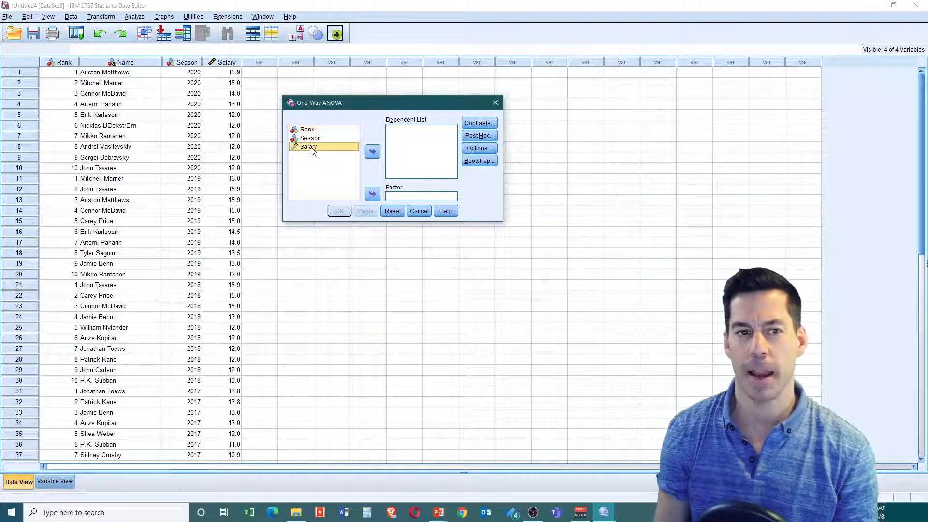
left_click(372, 152)
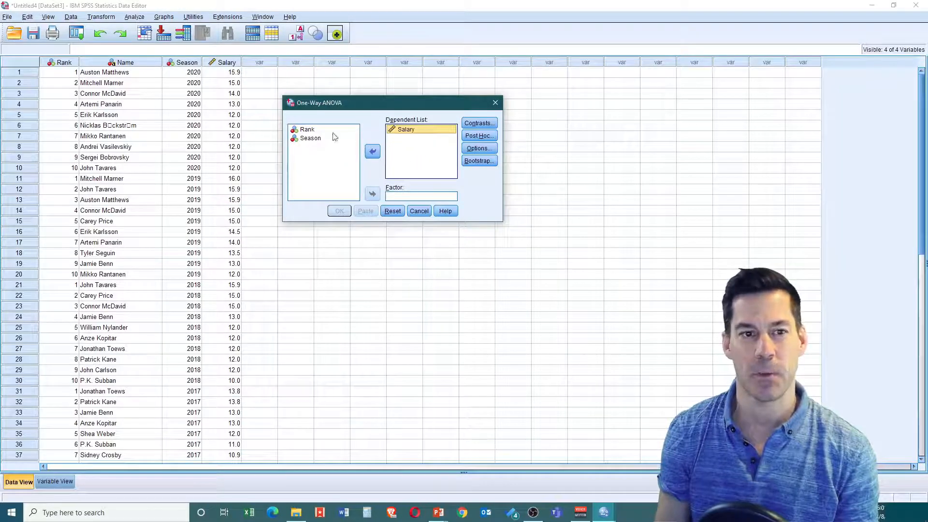
left_click(312, 139)
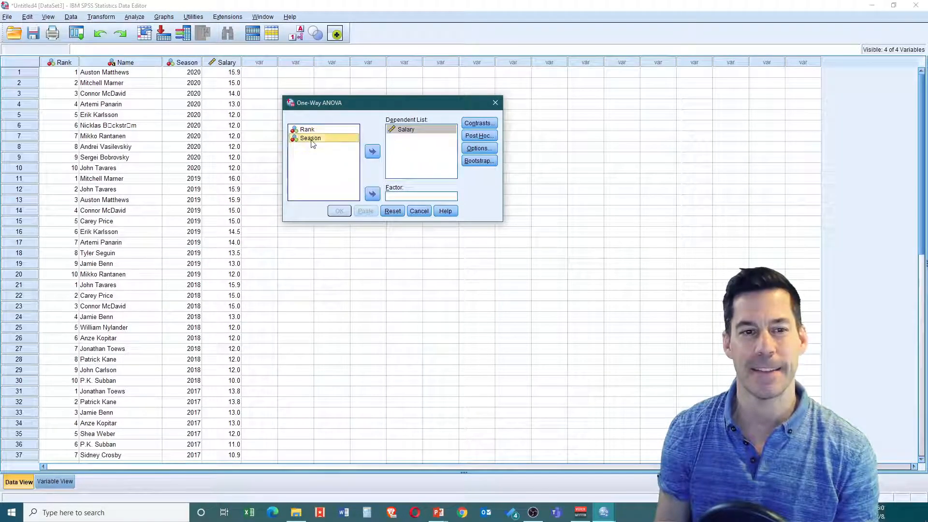
left_click(373, 195)
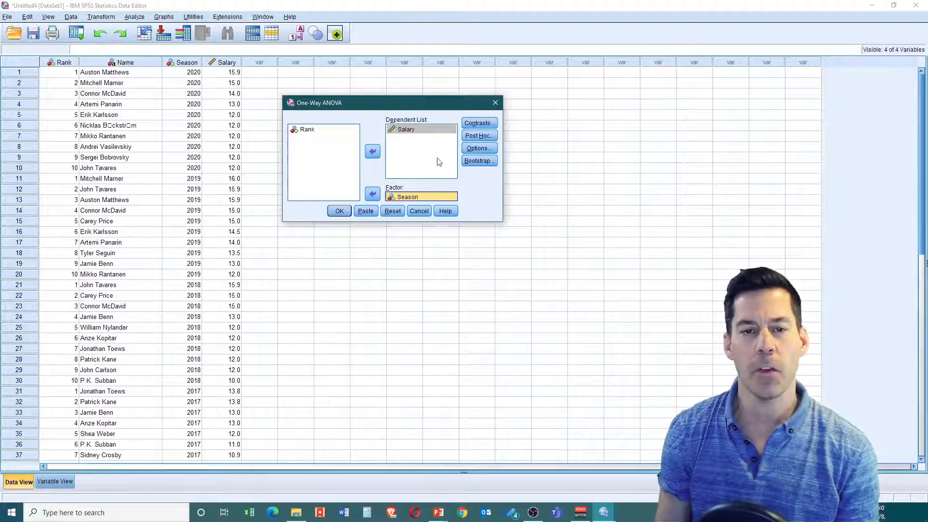
Add the Bonferroni and Tukey post hoc multiple comparisons to the ANOVA
left_click(474, 138)
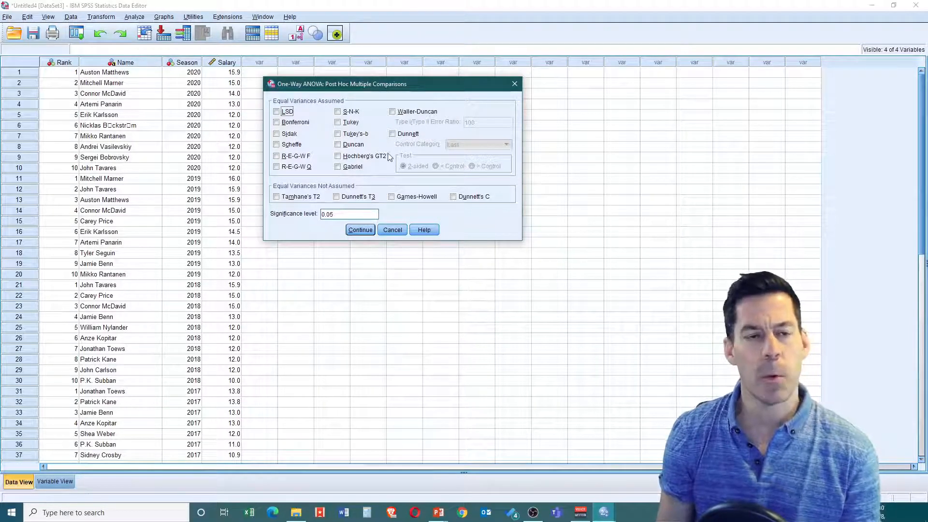
left_click(277, 122)
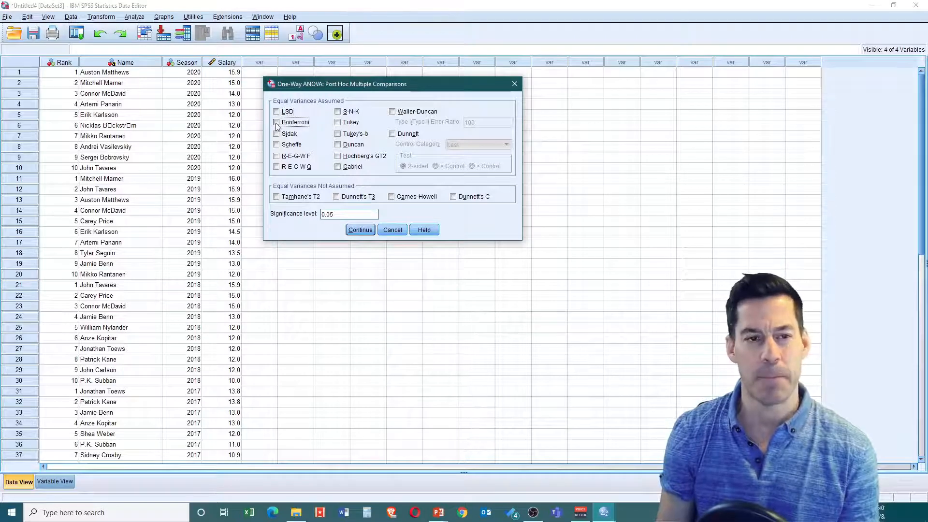
left_click(339, 124)
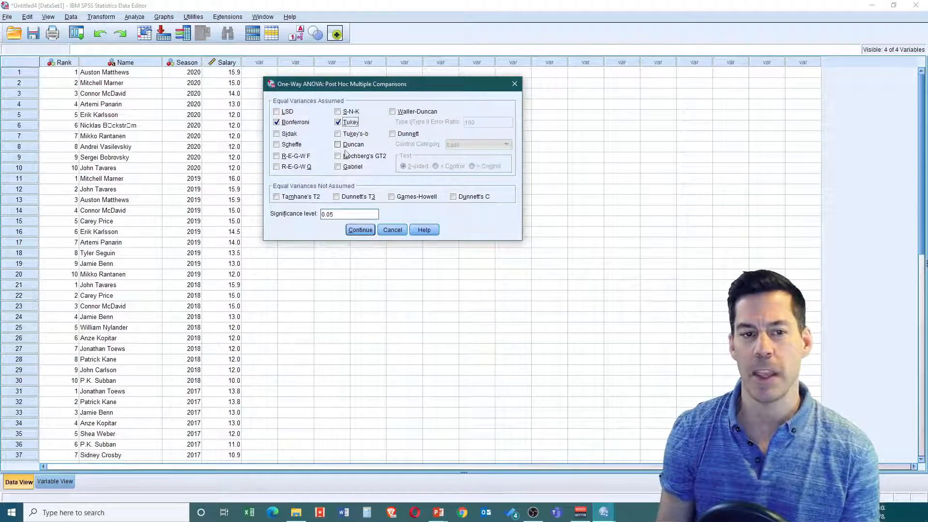
left_click(360, 231)
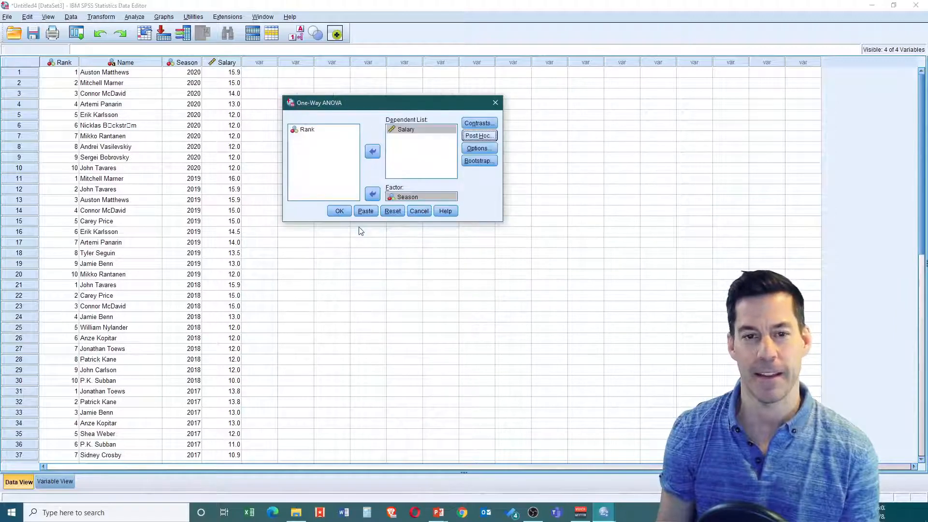
Include descriptive statistics, the homogeneity of variance test, Brown-Forsythe, Welch and a means plot, and run the ANOVA
left_click(489, 153)
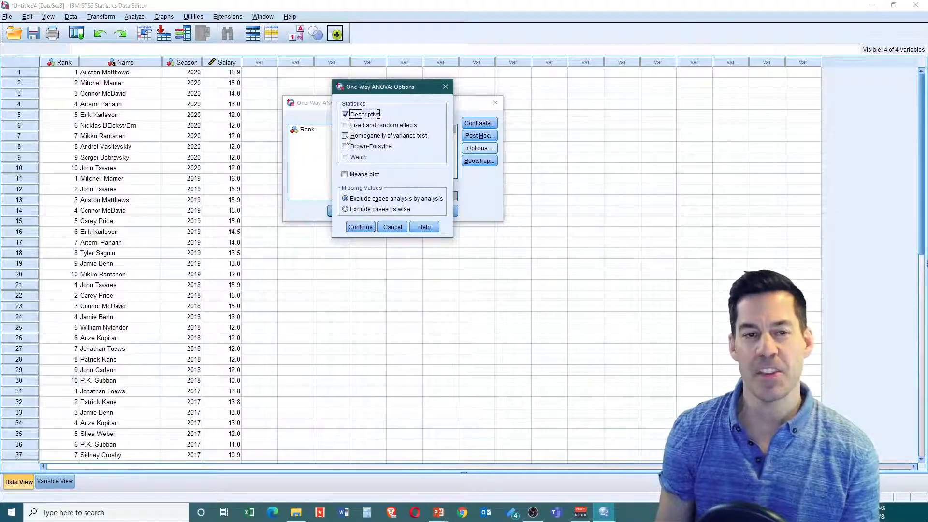
left_click(346, 137)
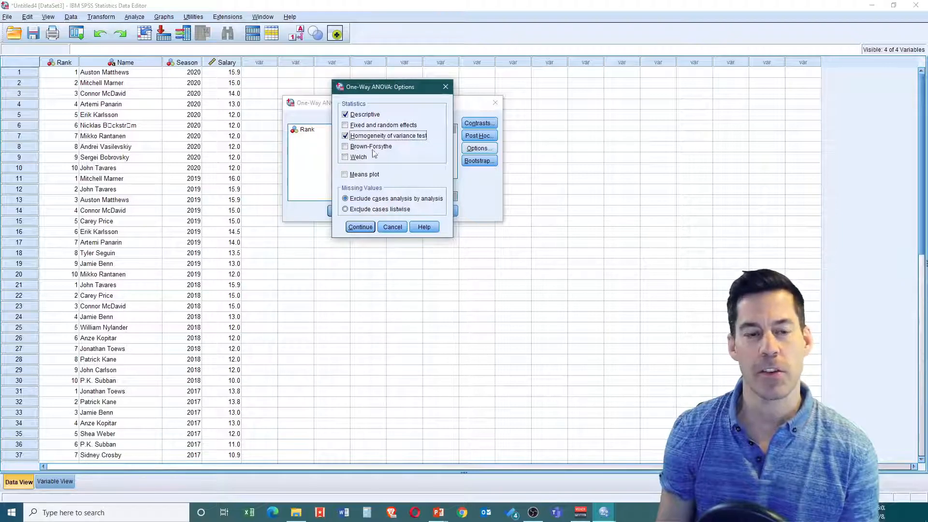
left_click(345, 147)
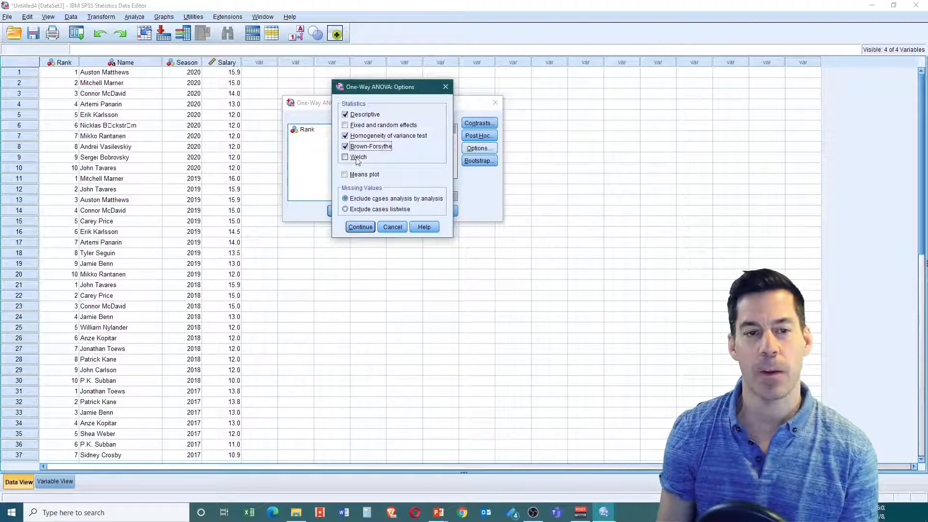
left_click(345, 158)
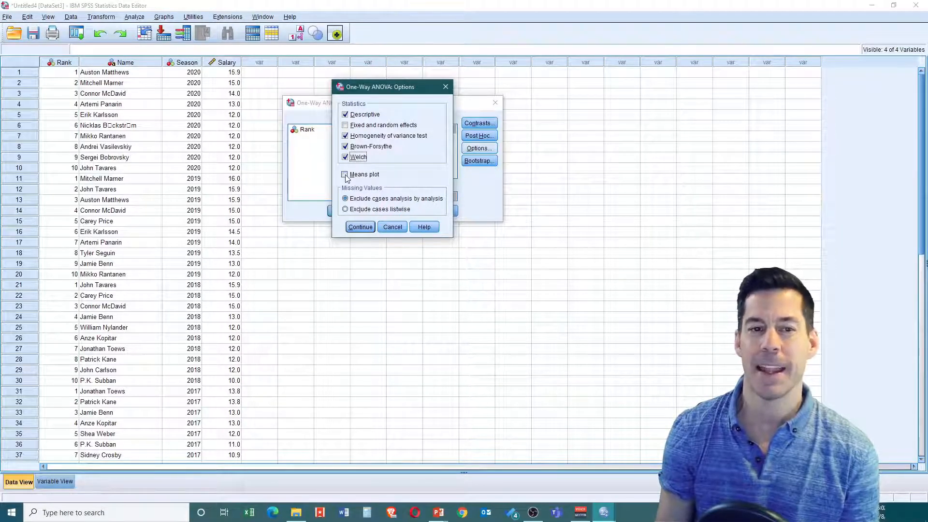
left_click(346, 176)
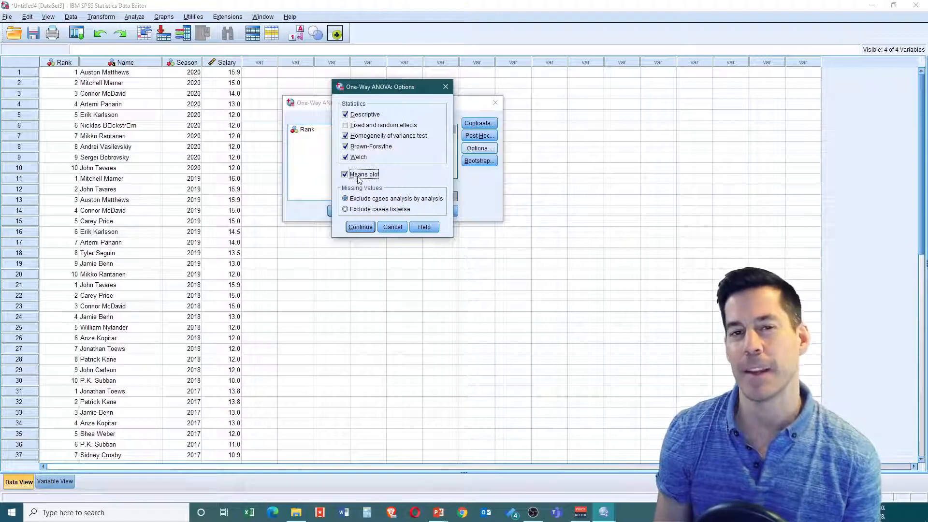
left_click(360, 226)
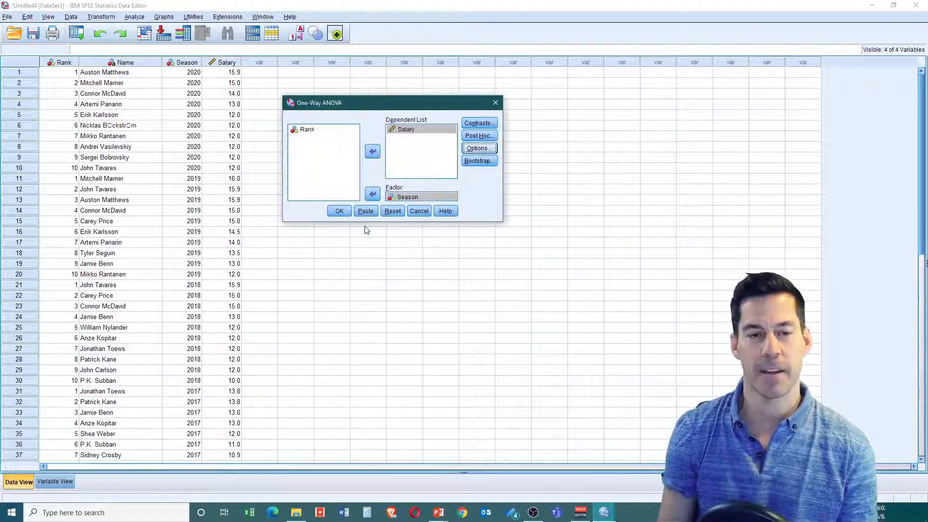
left_click(339, 212)
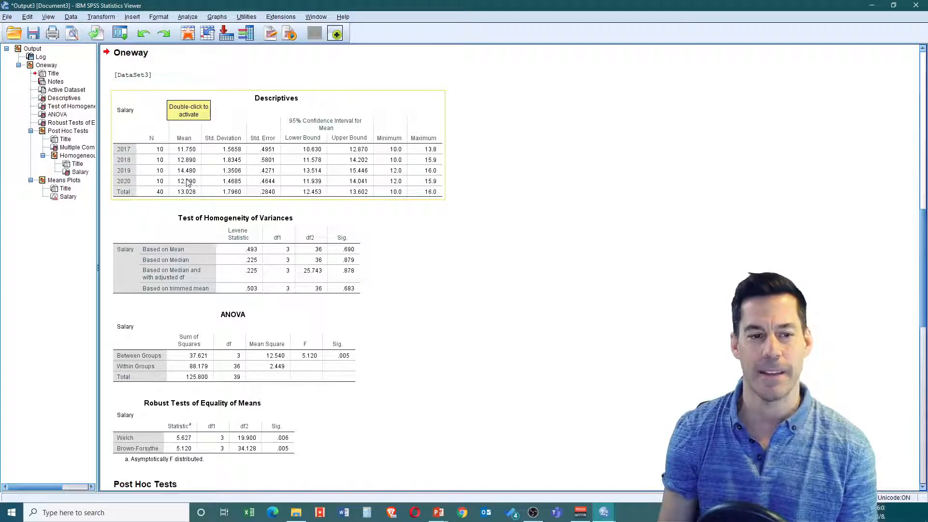
Examine the ANOVA output: descriptives, homogeneity of variances, ANOVA table, robust tests, post hoc comparisons and means plot
scroll(622, 209, "down", 5)
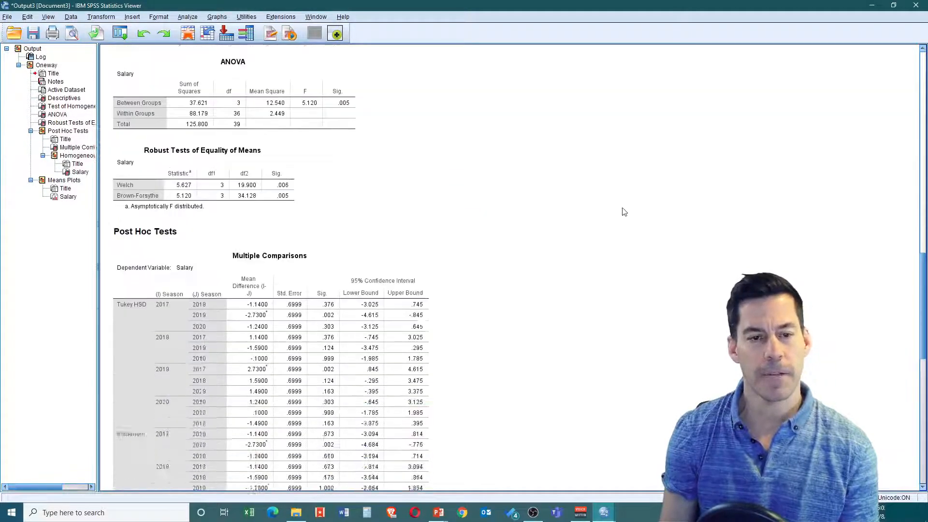
scroll(624, 212, "down", 10)
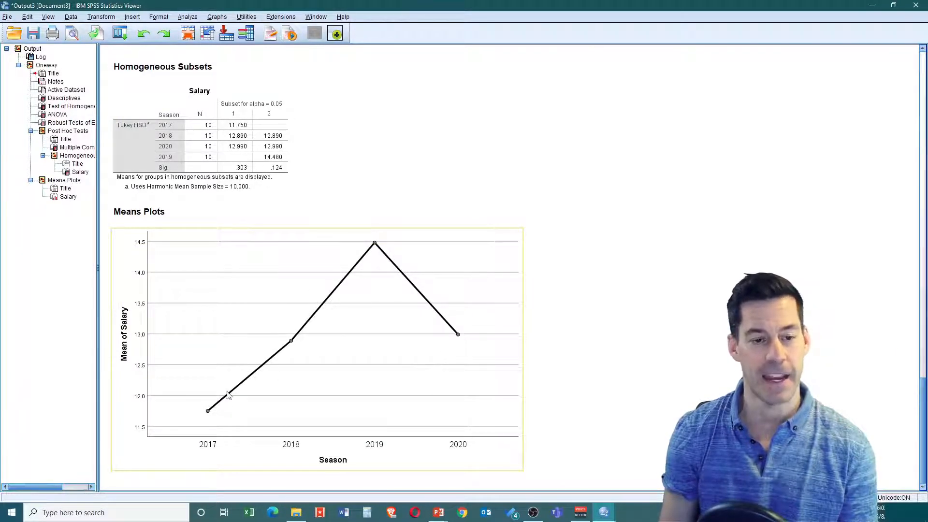
scroll(495, 323, "up", 10)
scroll(496, 327, "up", 8)
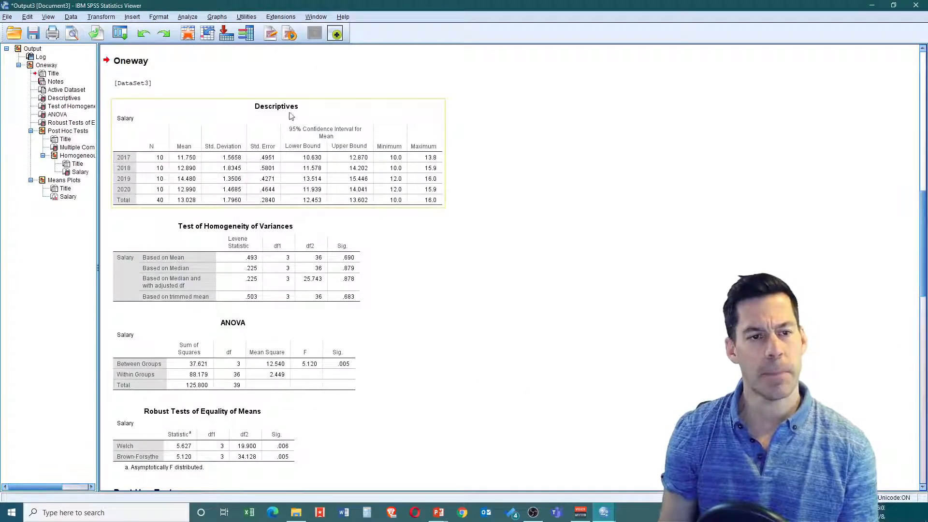
scroll(338, 203, "down", 2)
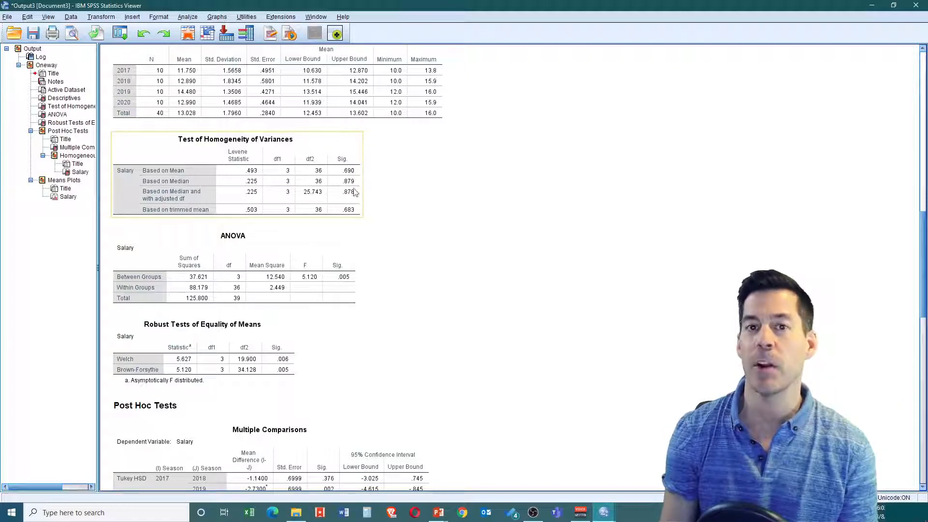
scroll(401, 189, "down", 5)
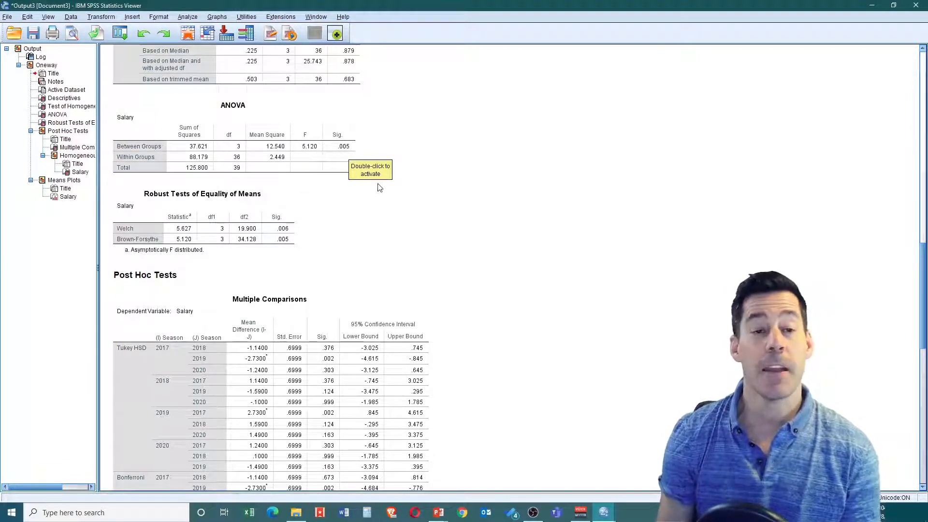
scroll(305, 206, "up", 3)
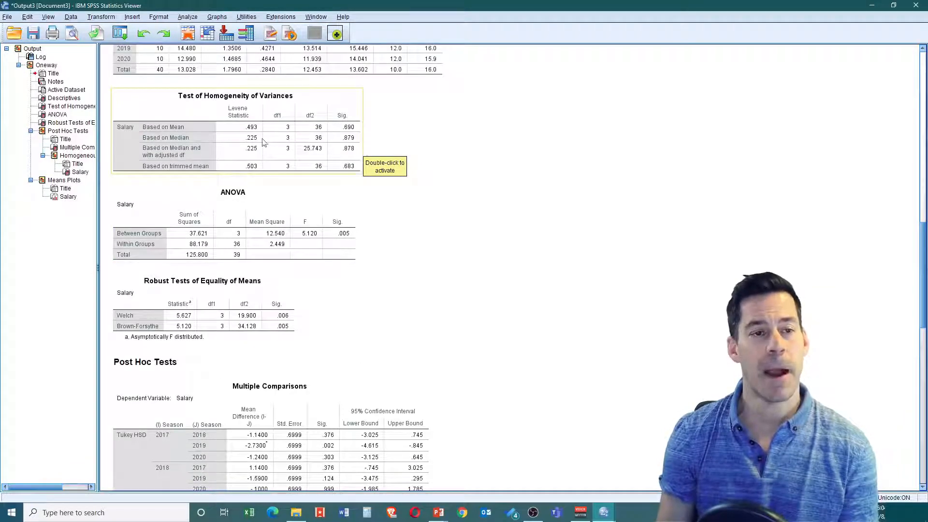
Examine the ANOVA table, the robust tests of equality of means and the Tukey and Bonferroni multiple comparisons between seasons
scroll(297, 182, "down", 2)
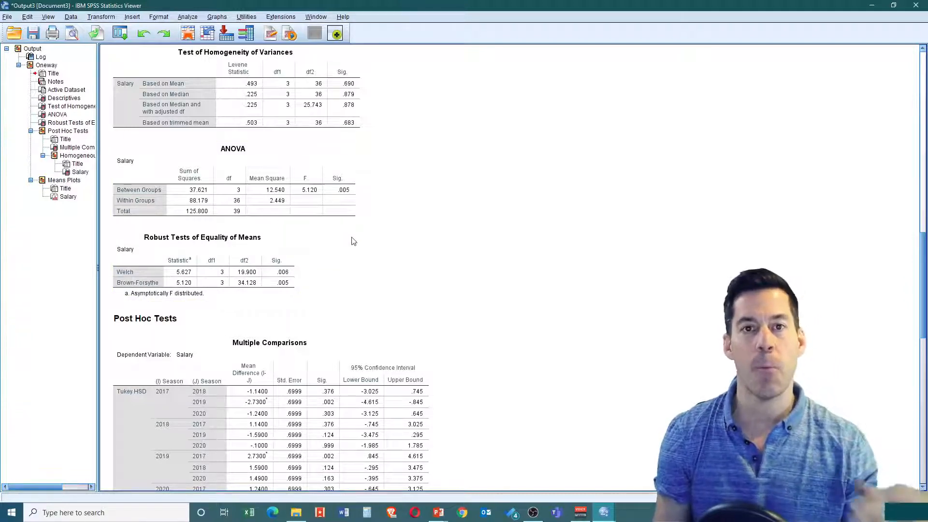
scroll(408, 162, "down", 4)
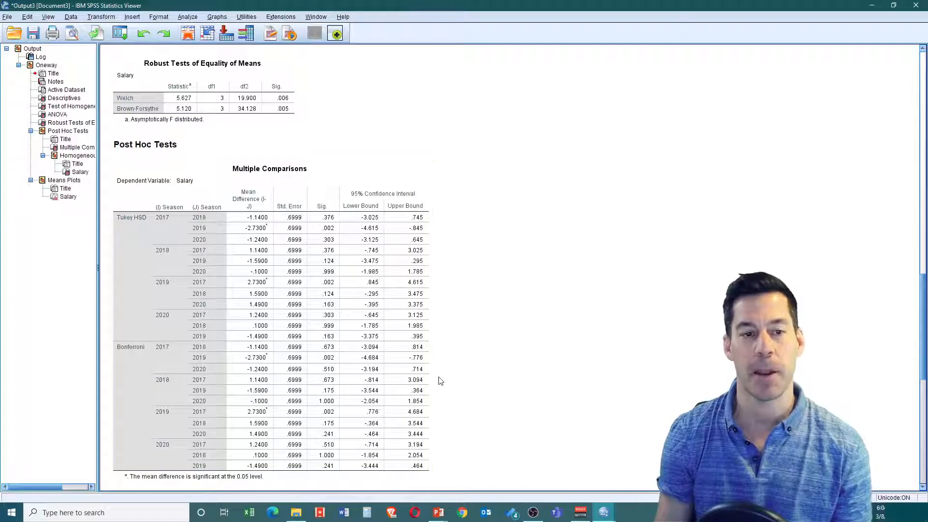
scroll(476, 347, "down", 2)
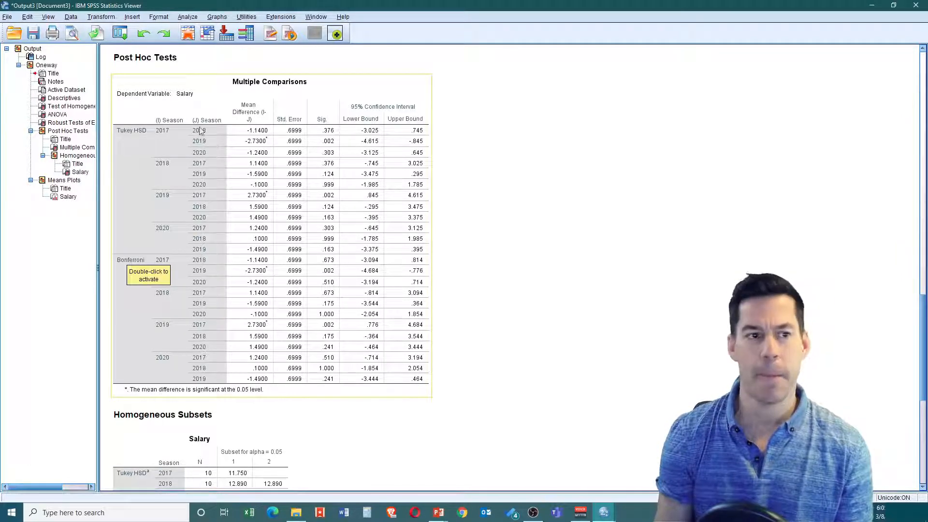
left_click(508, 166)
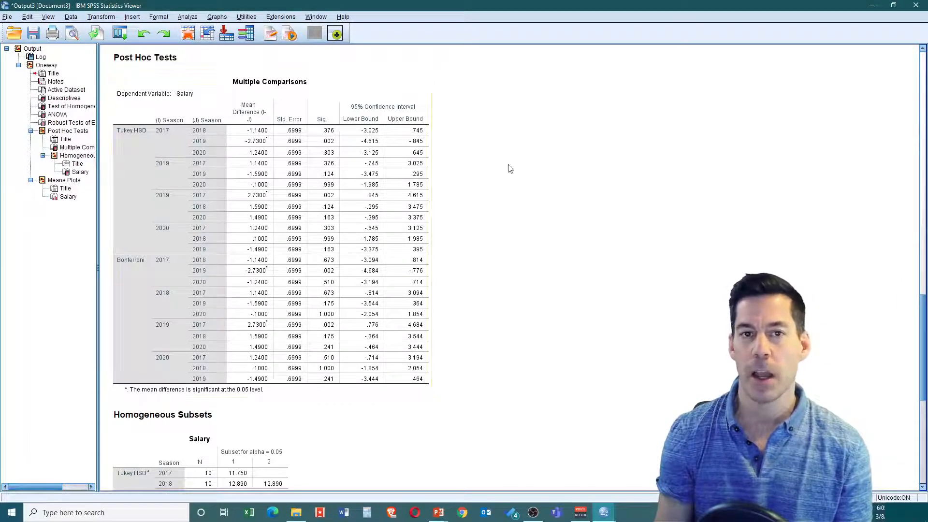
left_click(406, 161)
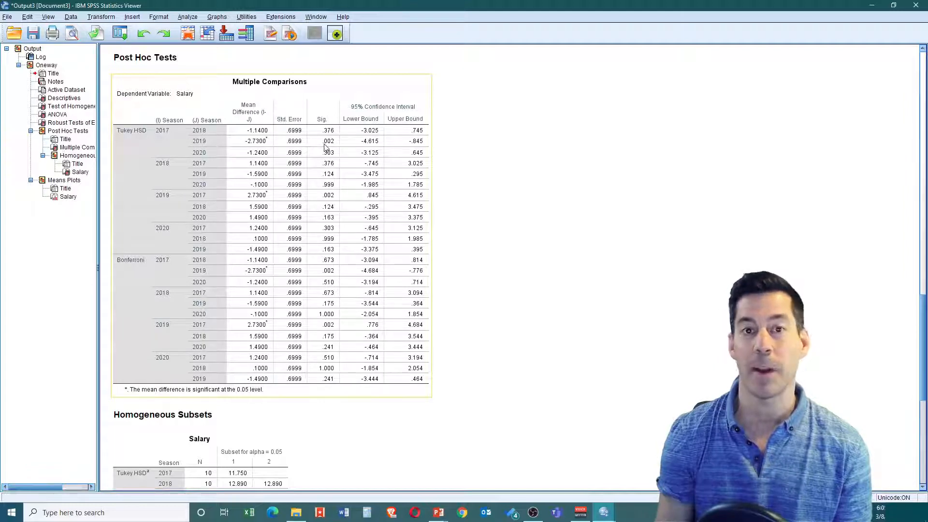
left_click(499, 169)
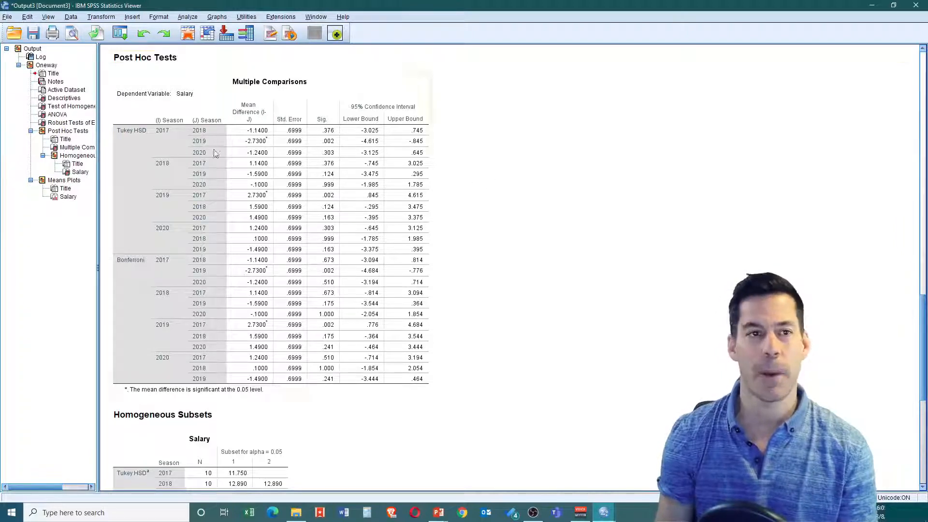
Set up a Univariate General Linear Model with Salary as the dependent variable and Season as the fixed factor
left_click(187, 17)
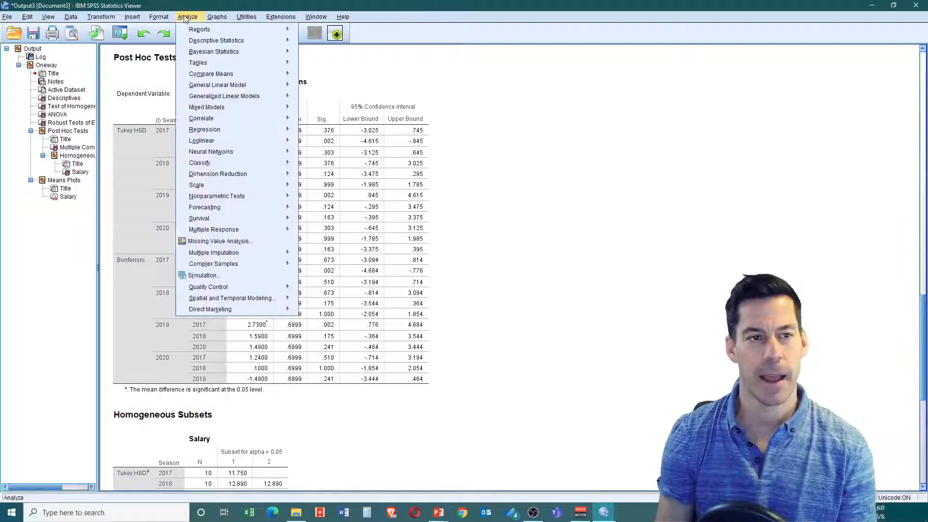
mouse_move(226, 91)
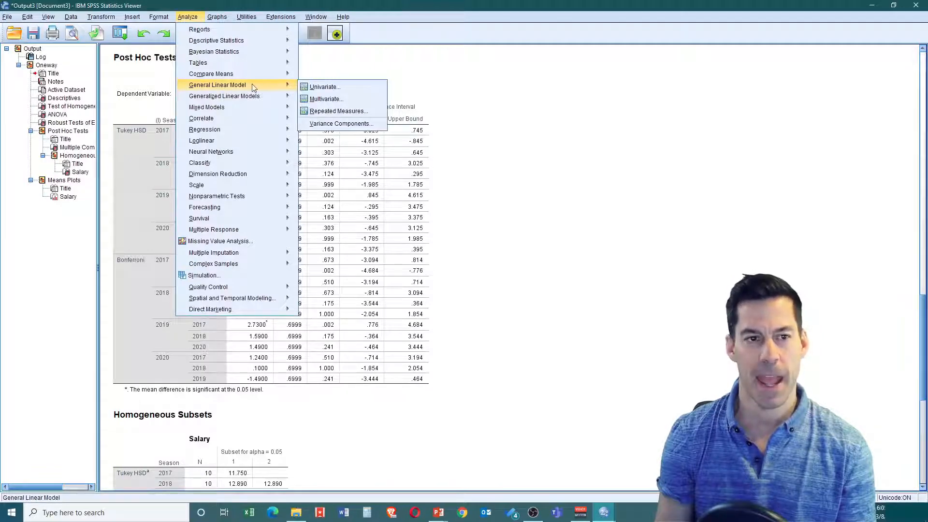
left_click(323, 87)
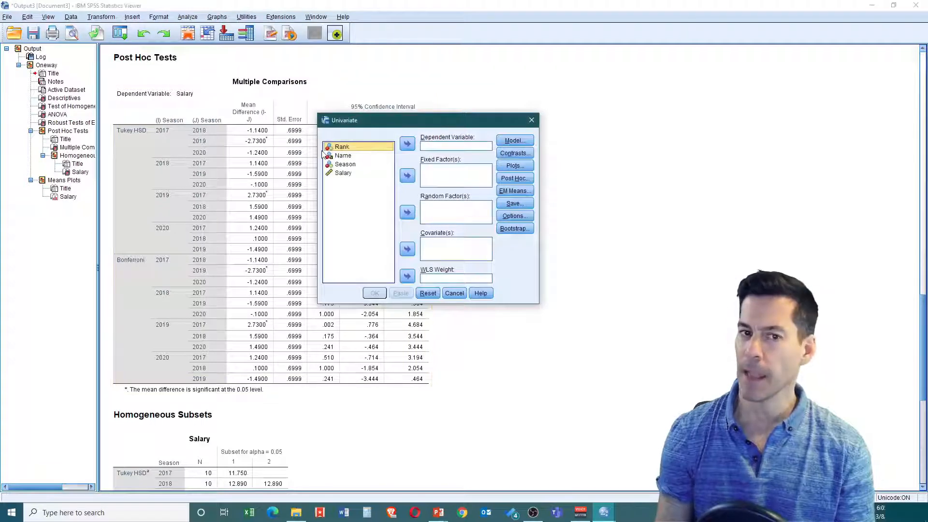
left_click(347, 173)
left_click(406, 145)
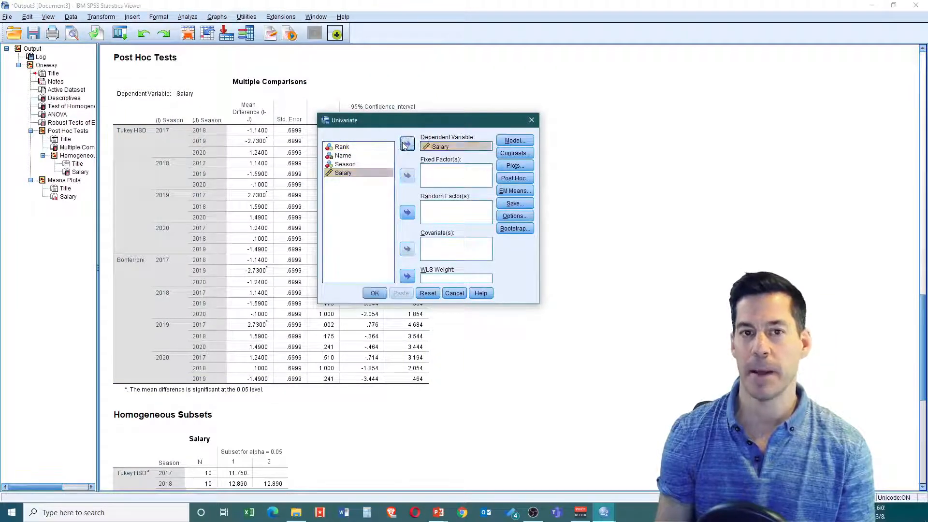
left_click(351, 165)
left_click(407, 177)
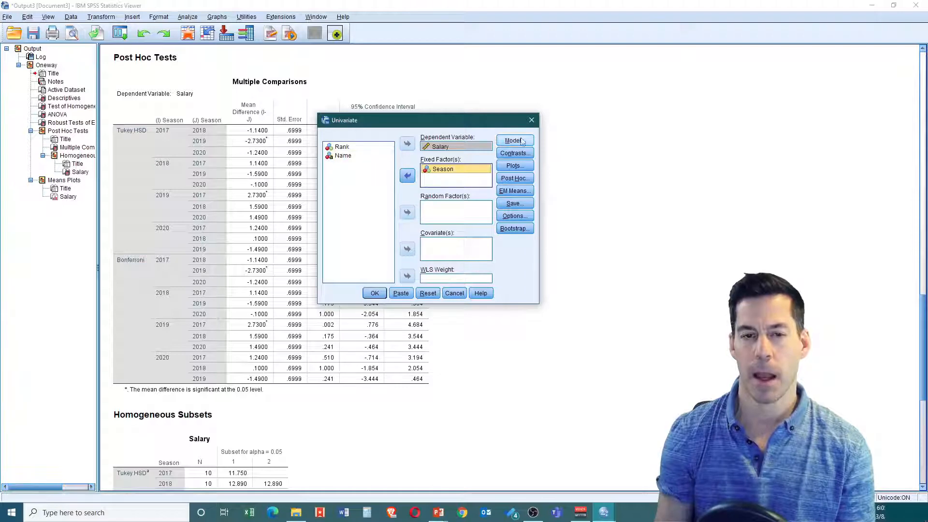
Add a profile plot with Season on the horizontal axis, as a bar chart with error bars
left_click(515, 165)
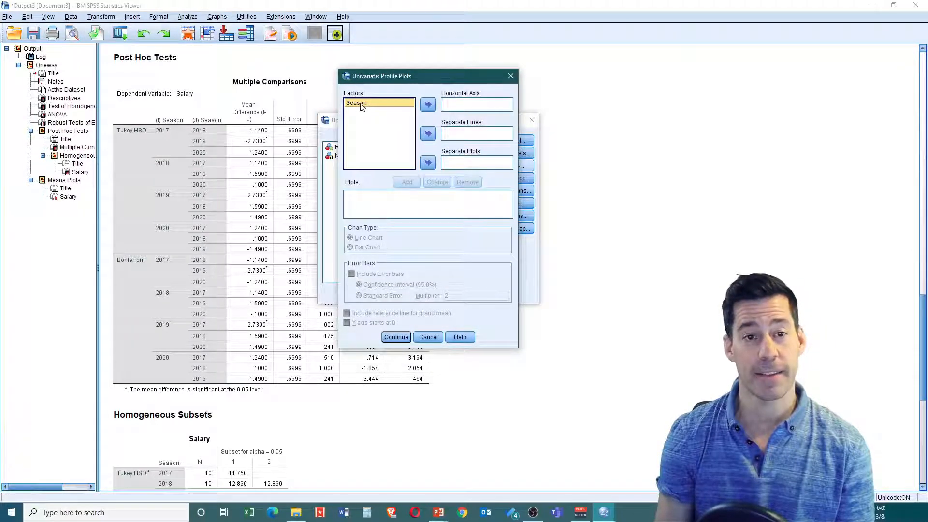
left_click(428, 105)
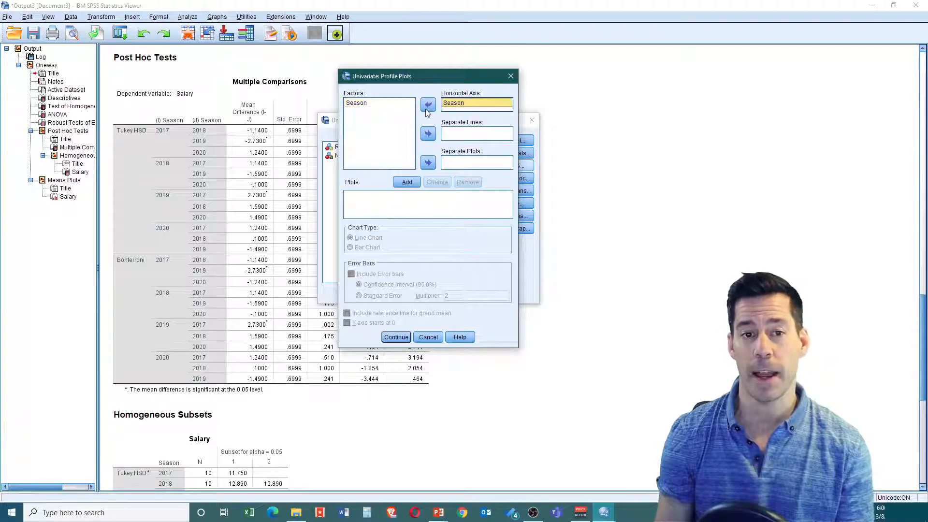
left_click(405, 182)
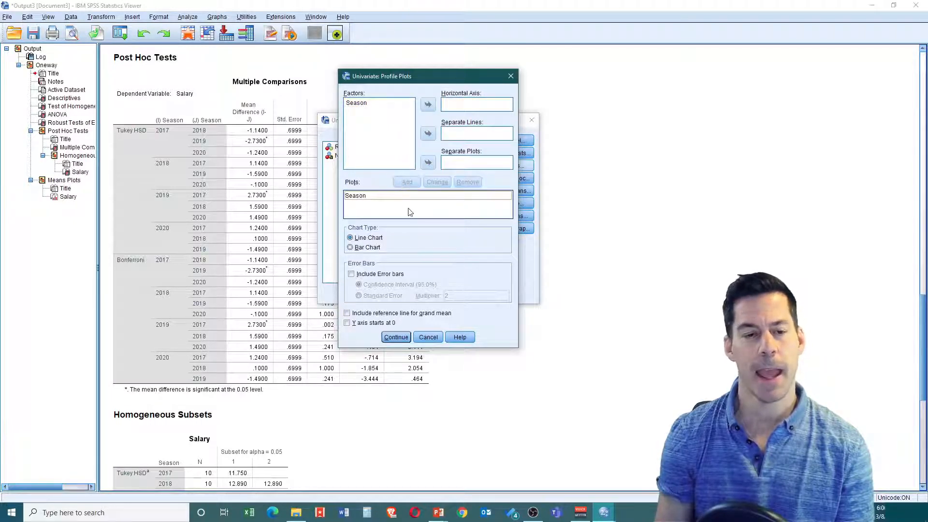
left_click(350, 247)
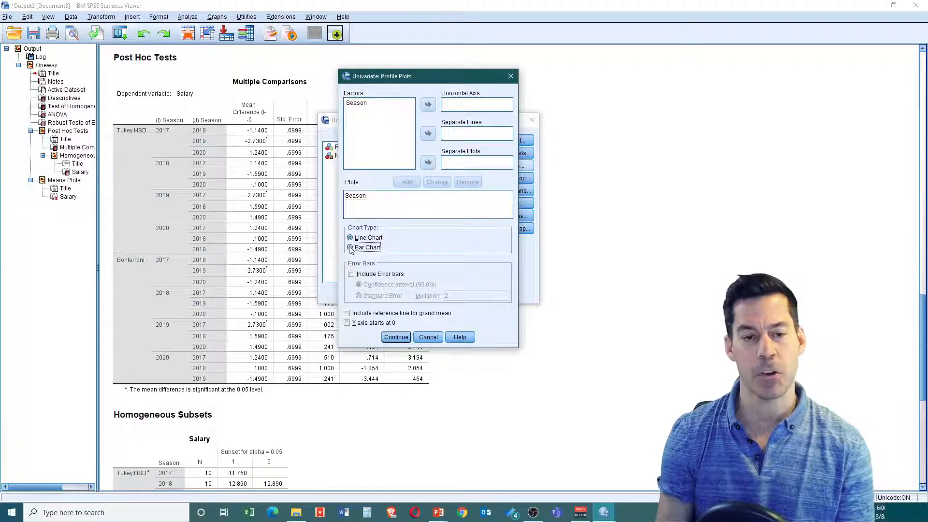
left_click(352, 274)
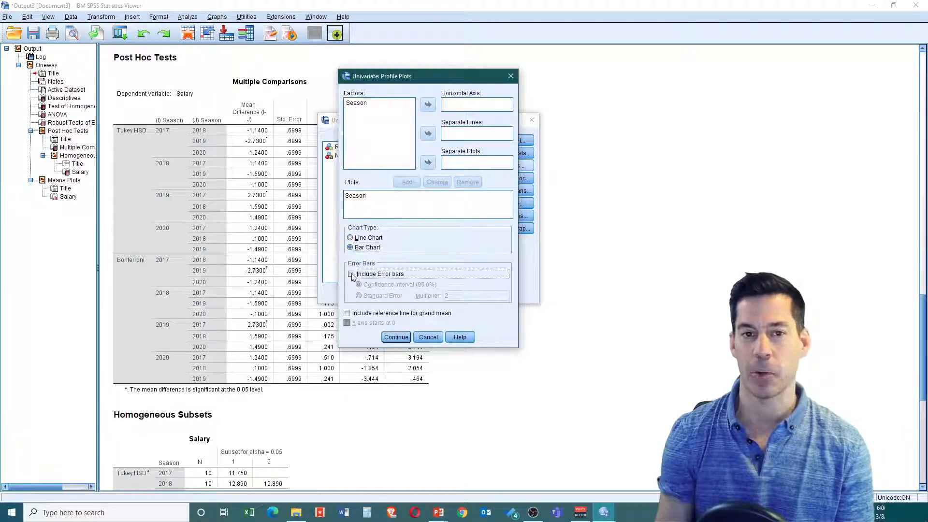
left_click(396, 337)
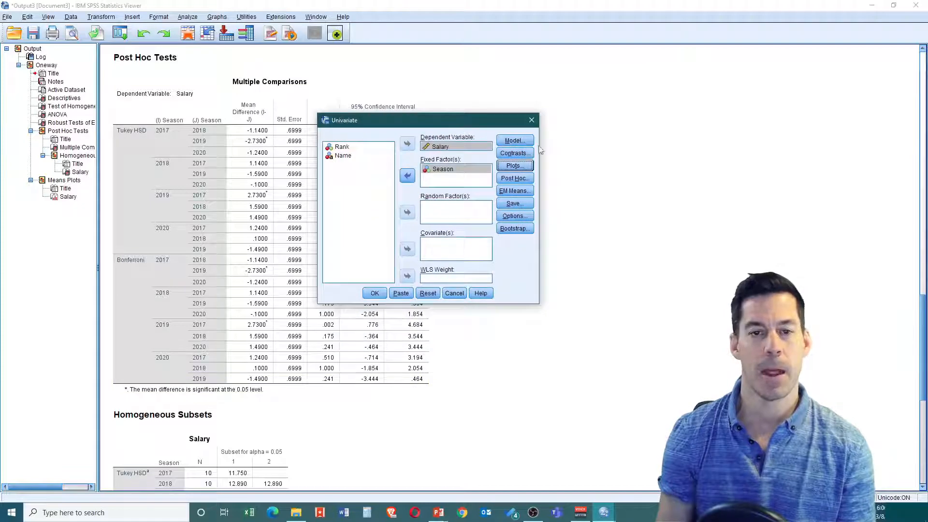
Request the Tukey post hoc multiple comparisons for Season in the univariate model
left_click(508, 180)
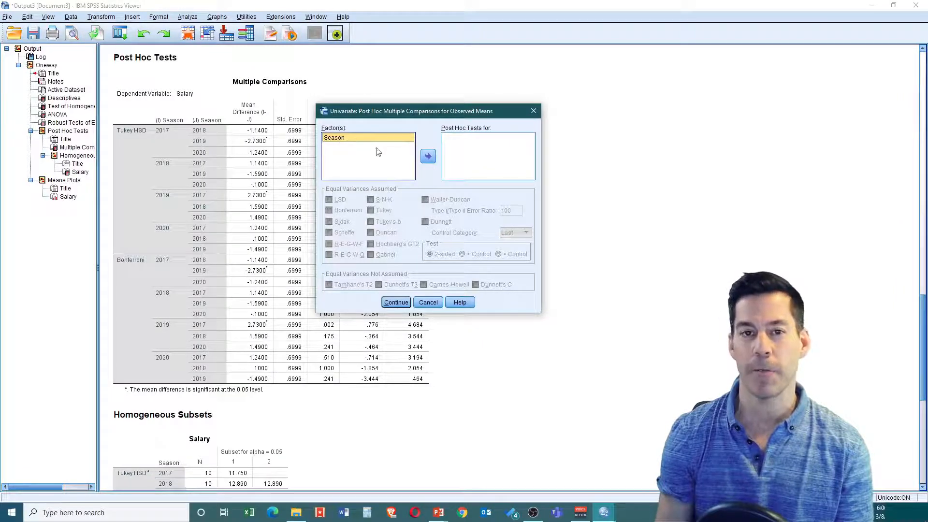
left_click(427, 157)
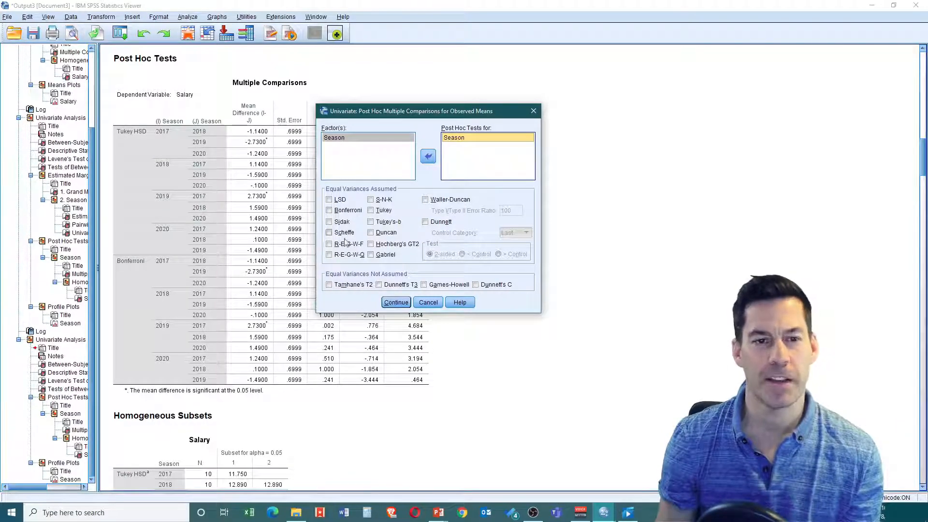
left_click(371, 211)
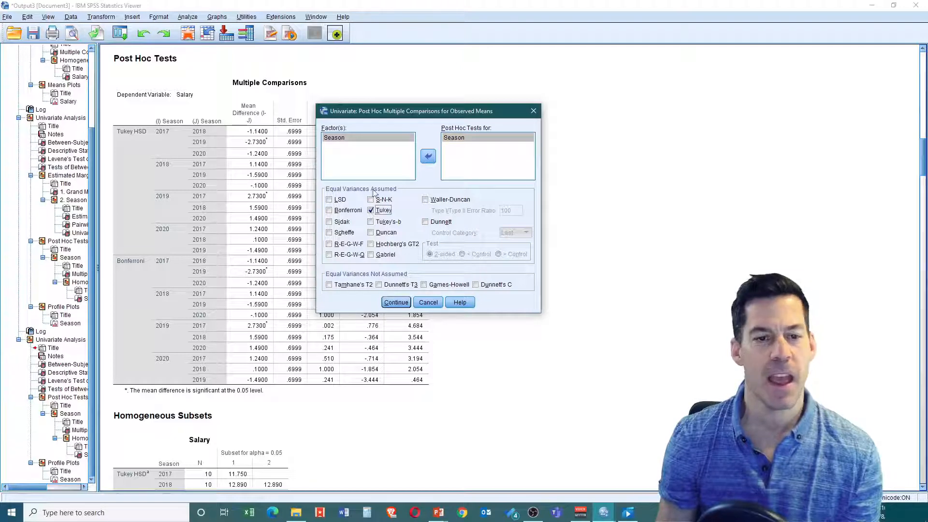
left_click(396, 303)
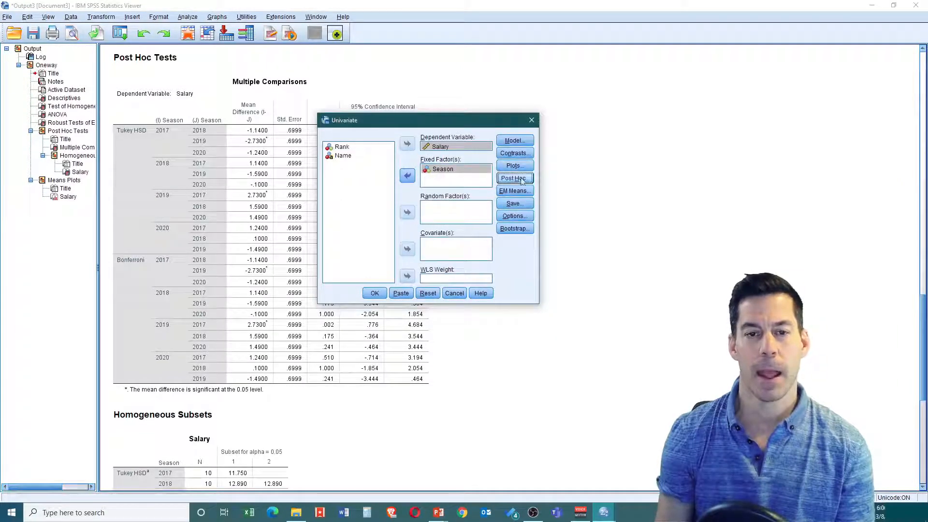
Display estimated marginal means for (OVERALL) and Season, comparing main effects with the Bonferroni confidence interval adjustment
left_click(516, 192)
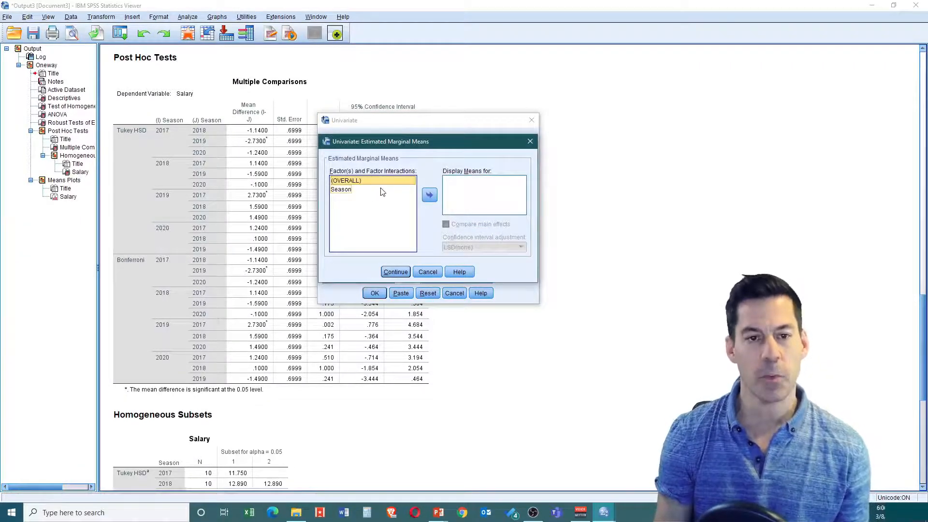
left_click(352, 189, "shift")
left_click(428, 195)
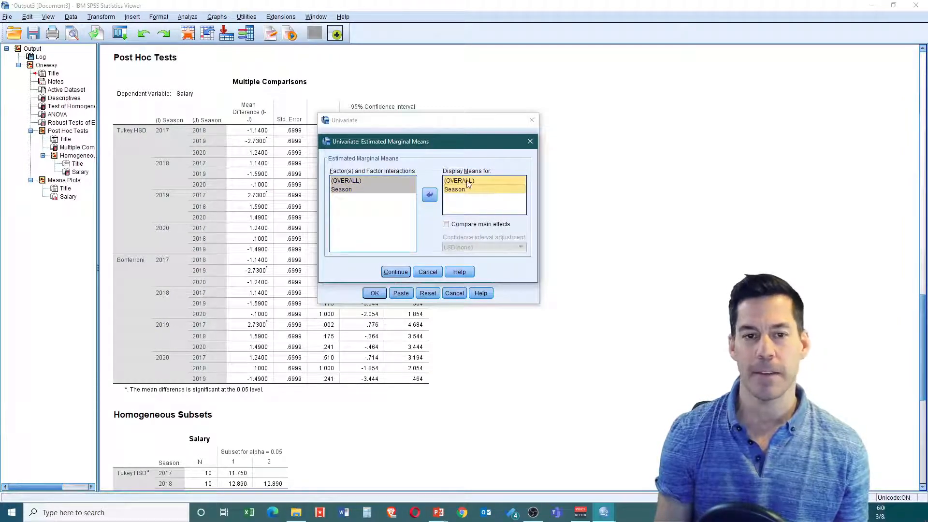
left_click(446, 225)
left_click(463, 247)
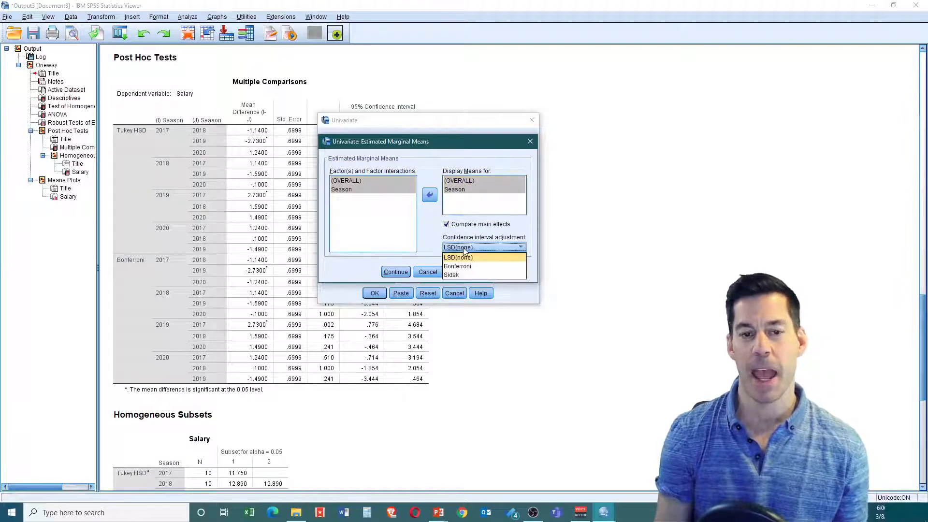
left_click(462, 266)
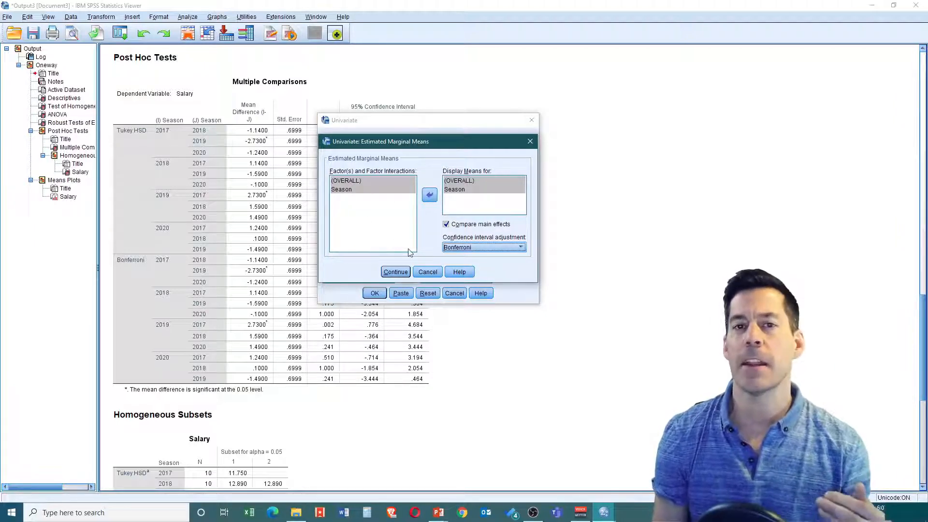
left_click(403, 273)
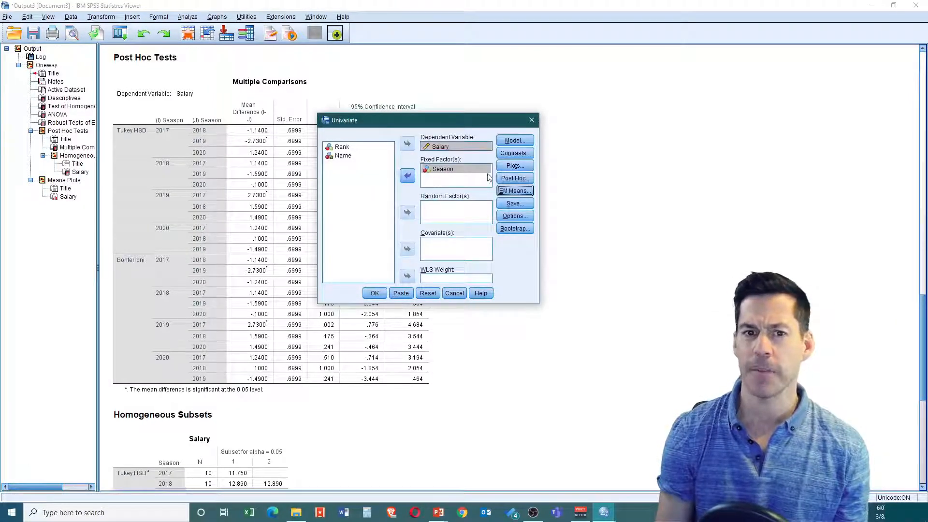
Include descriptive statistics, estimates of effect size, observed power and homogeneity tests, and run the univariate analysis
left_click(511, 219)
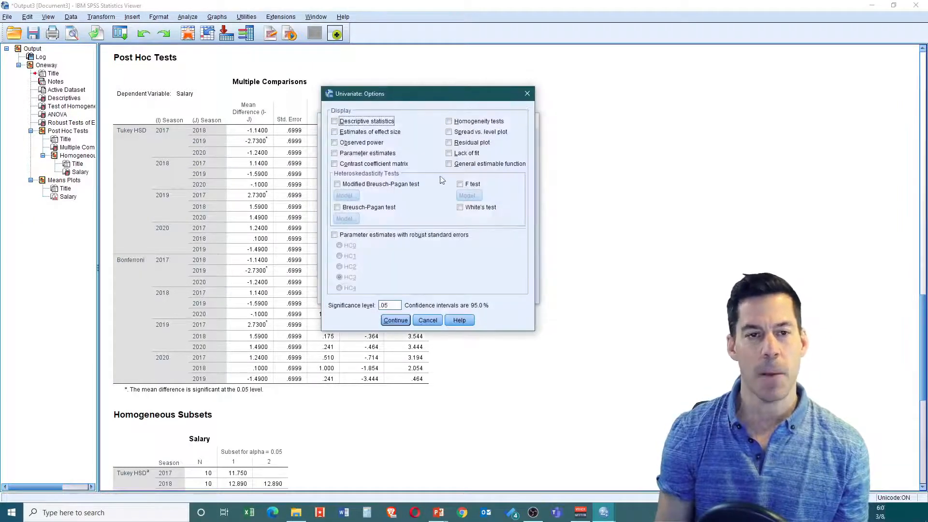
left_click(333, 132)
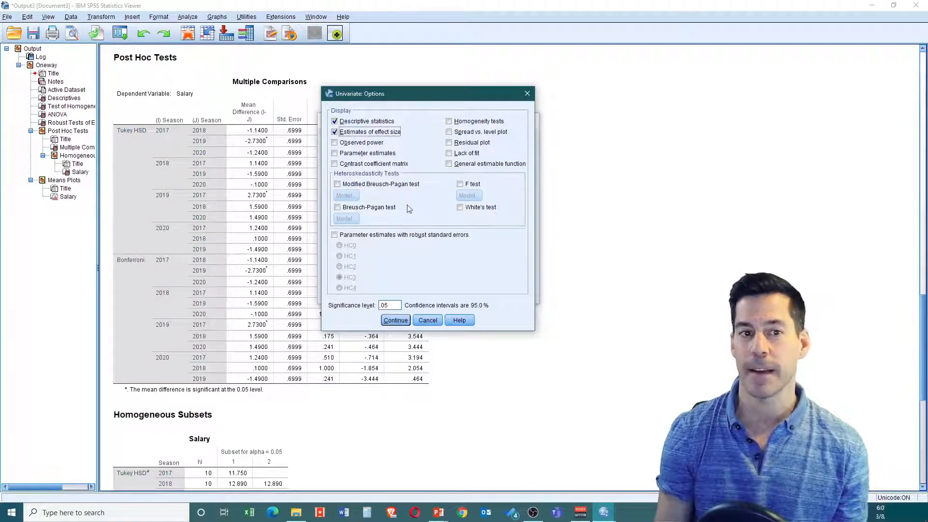
left_click(335, 142)
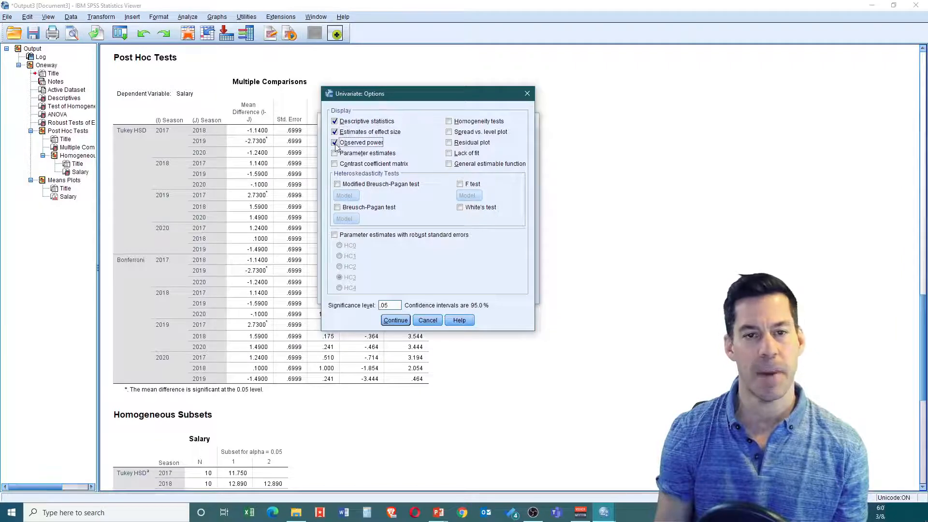
left_click(450, 122)
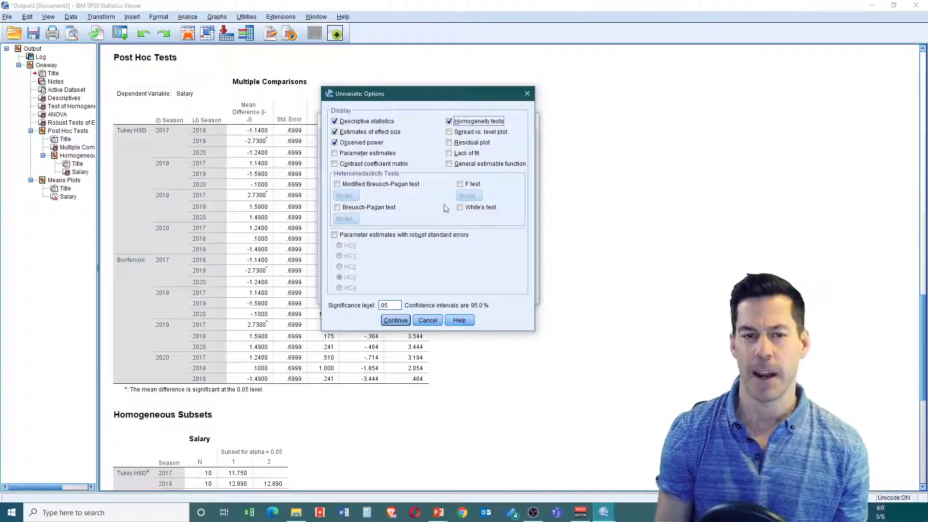
left_click(395, 320)
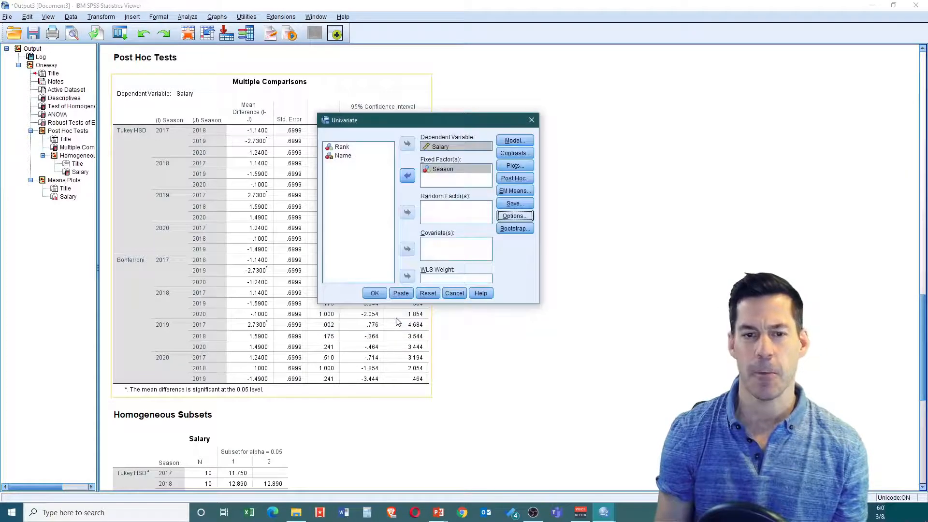
left_click(374, 293)
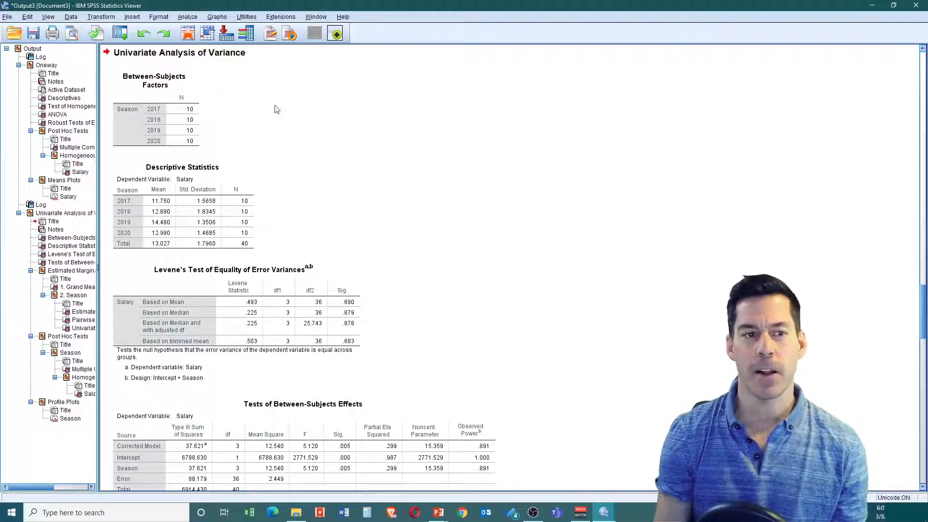
Review the univariate output's descriptive statistics by Season, Levene's test of equal error variances and the tests of between-subjects effects
scroll(283, 113, "down", 3)
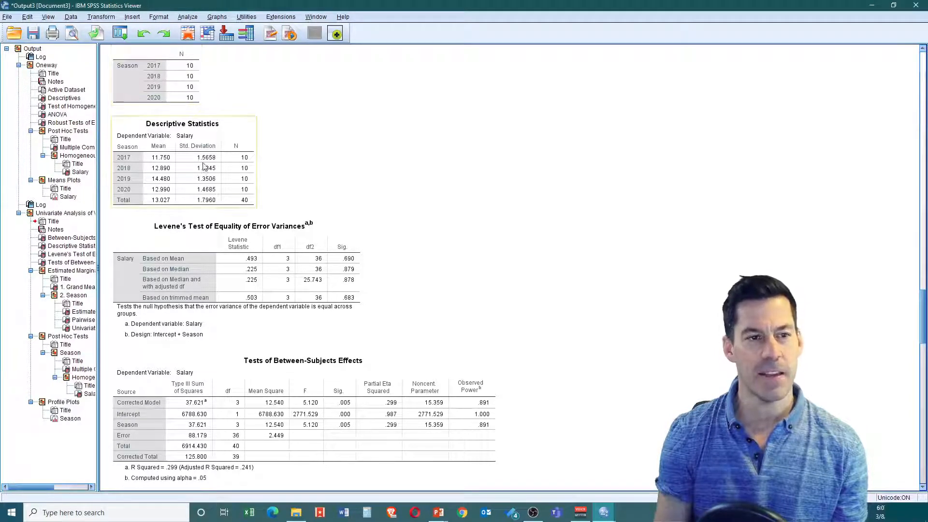
scroll(216, 119, "down", 3)
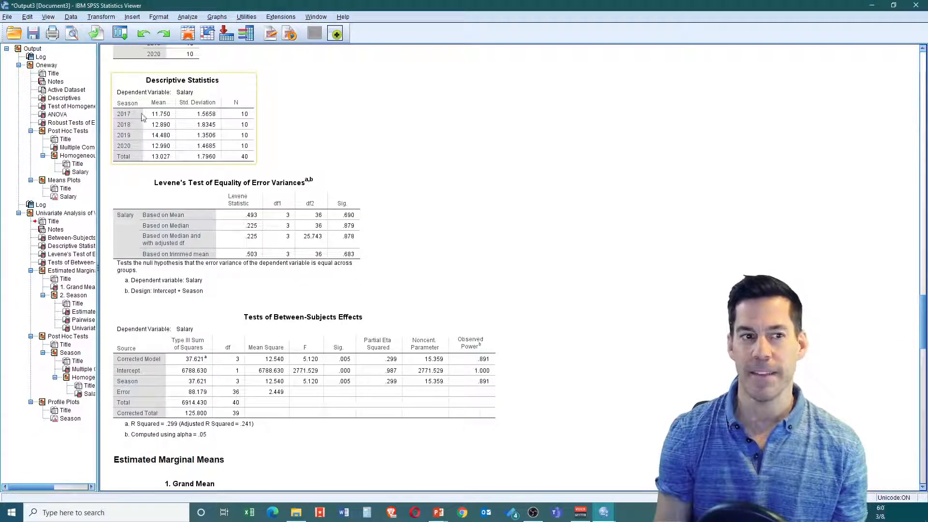
scroll(157, 149, "down", 6)
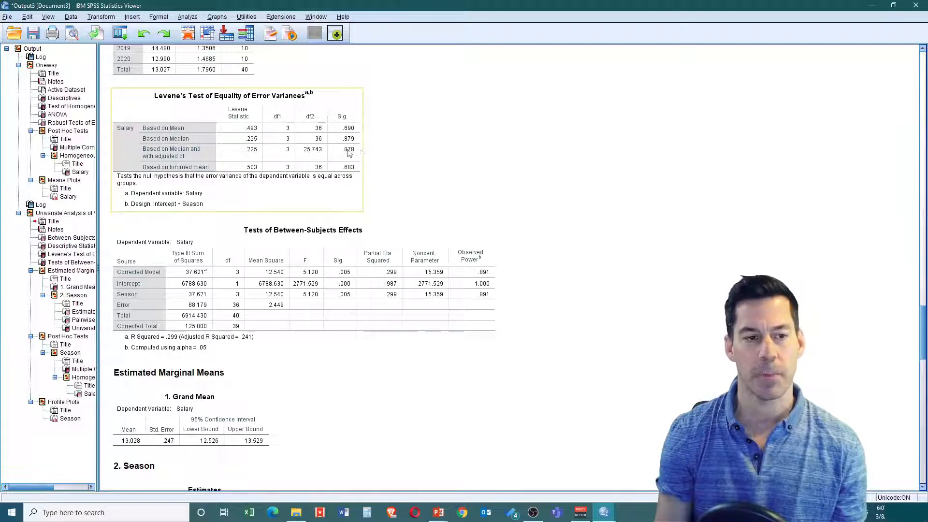
scroll(367, 150, "down", 3)
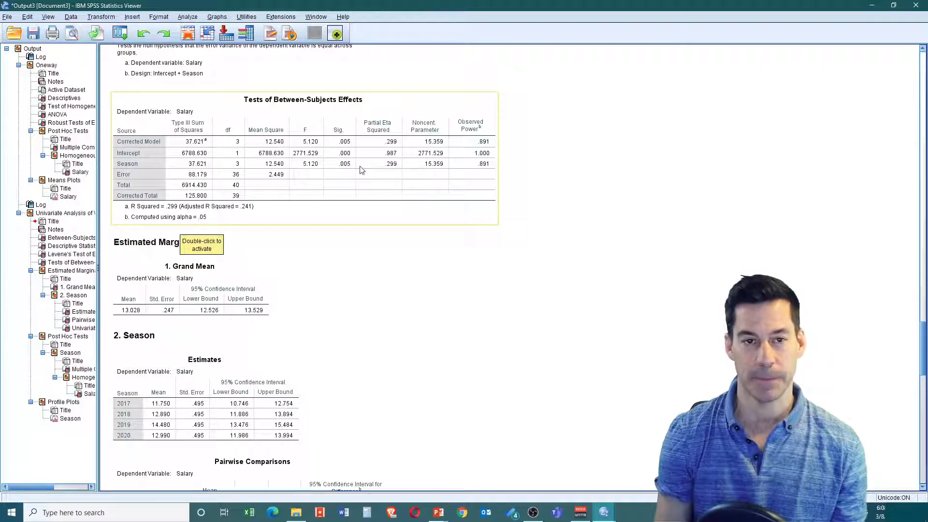
Compare the estimated marginal means for the grand mean and each Season with the means in the Descriptive Statistics table
scroll(290, 217, "down", 2)
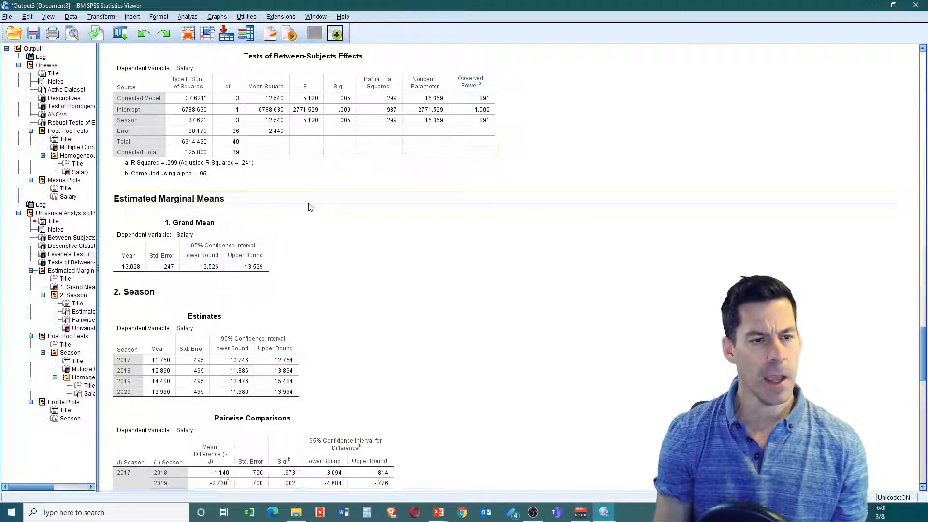
scroll(285, 229, "down", 3)
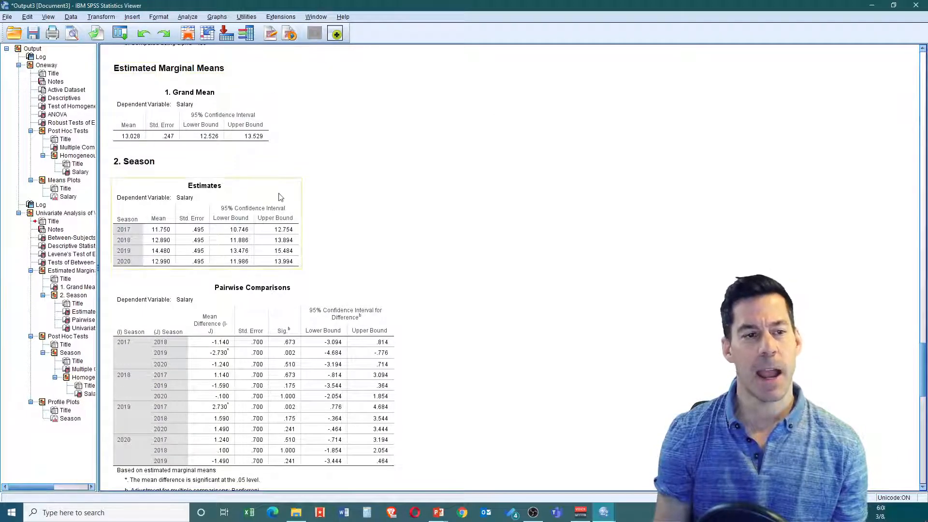
scroll(215, 167, "down", 1)
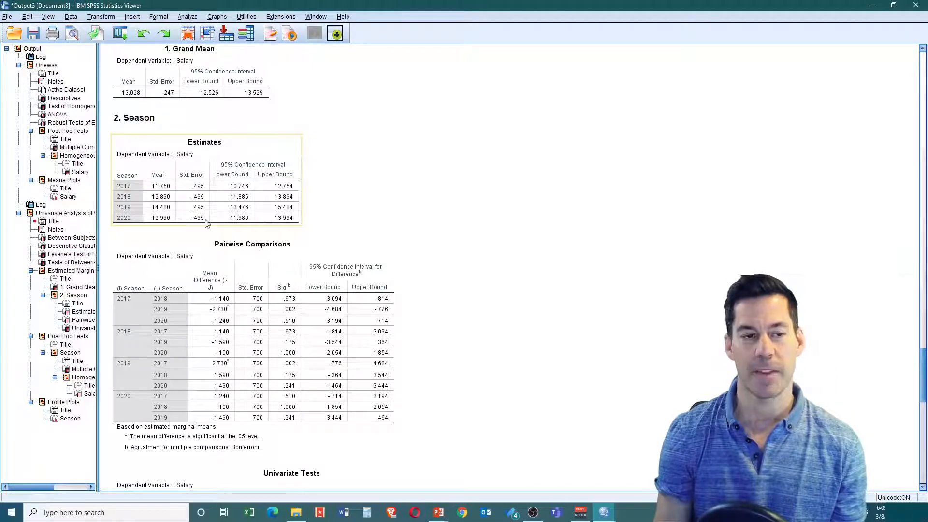
scroll(368, 220, "up", 10)
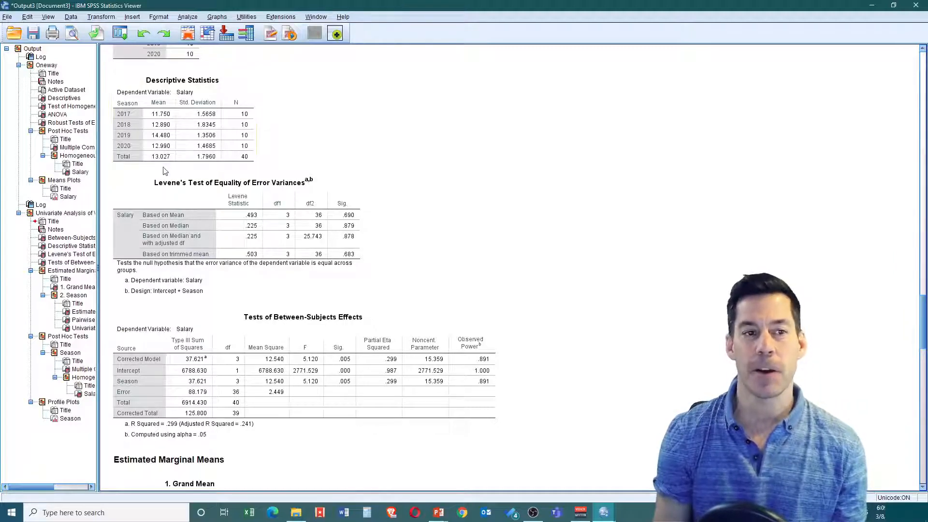
scroll(169, 145, "down", 8)
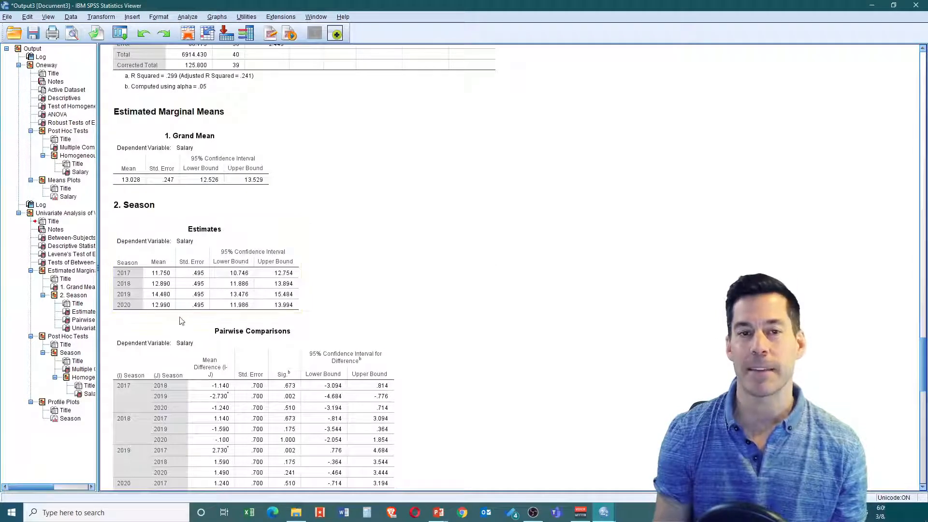
scroll(194, 193, "up", 9)
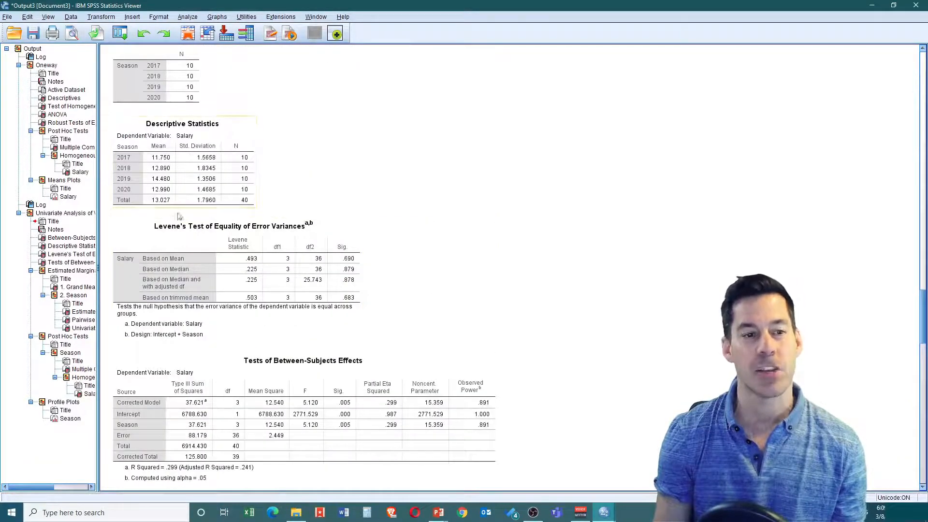
Examine the Bonferroni pairwise comparisons and the Tukey post hoc results for Season, through the homogeneous subsets to the Salary profile plot
scroll(174, 208, "down", 9)
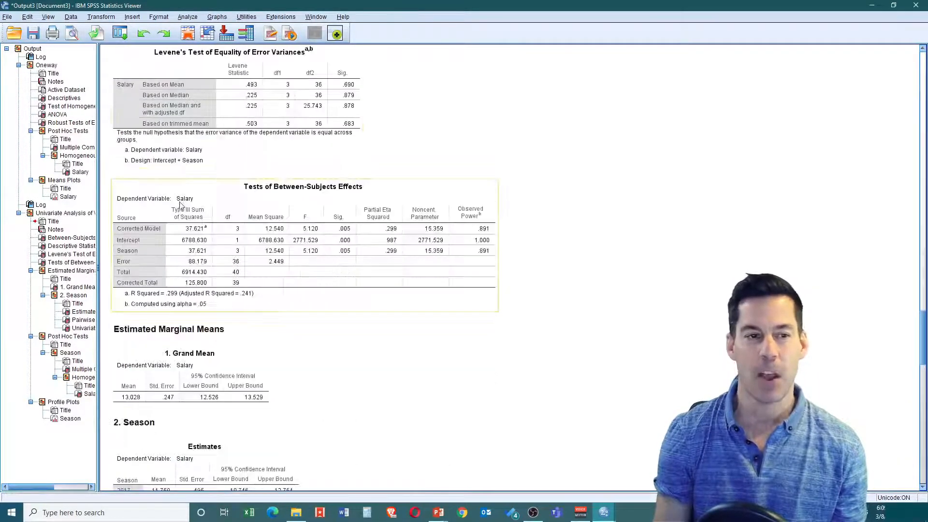
scroll(227, 236, "down", 5)
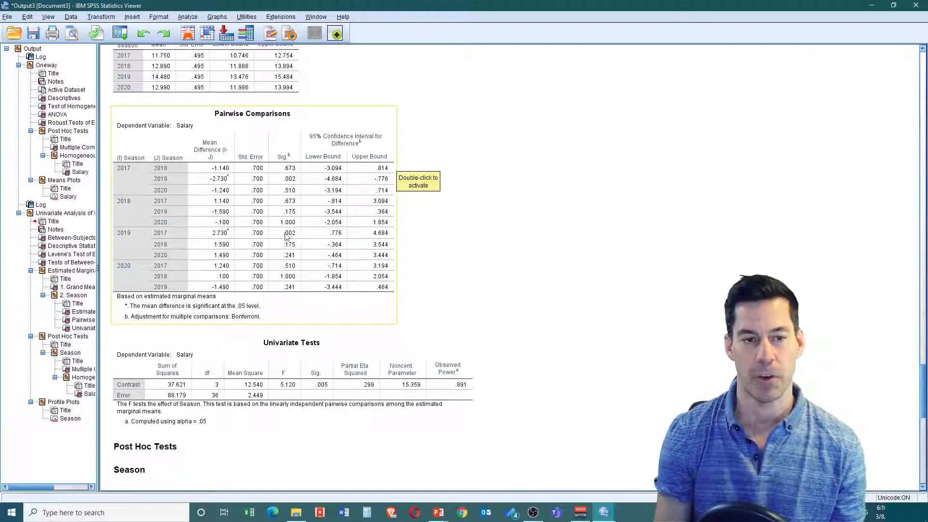
scroll(488, 147, "down", 10)
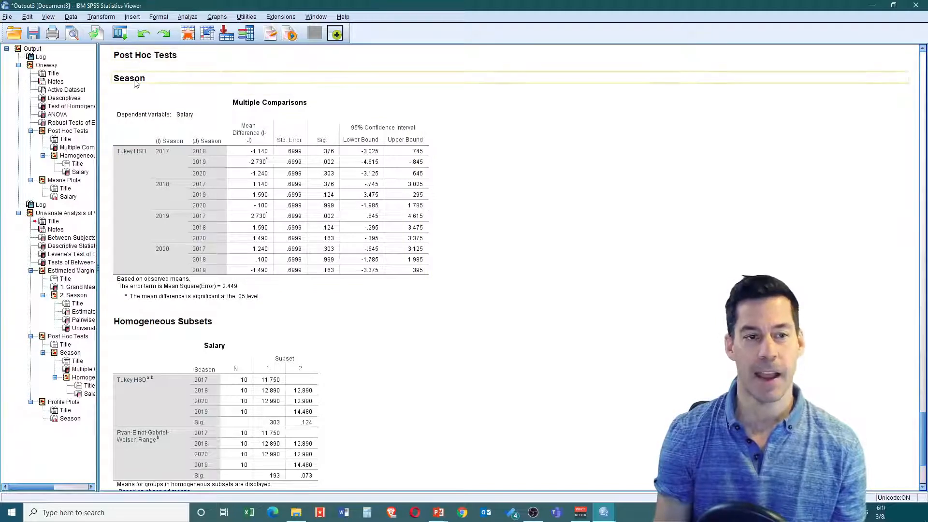
scroll(236, 107, "down", 2)
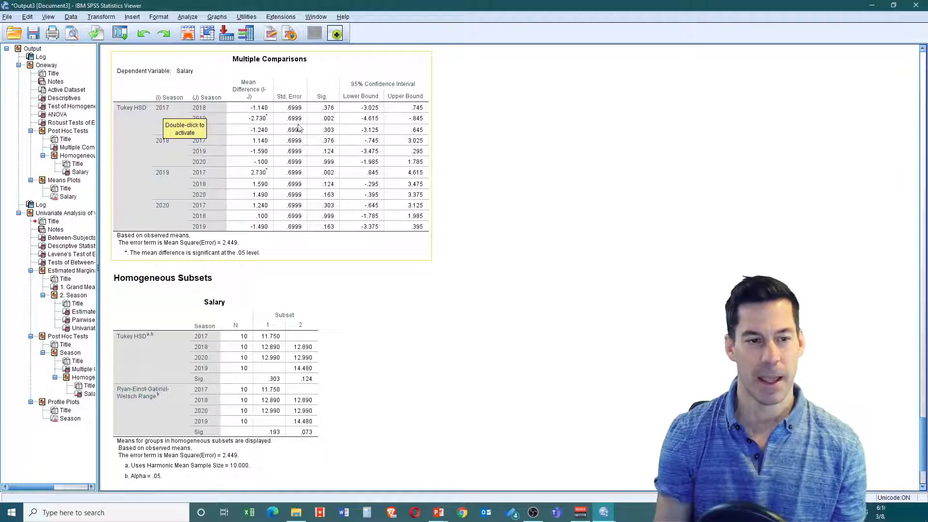
scroll(310, 155, "down", 6)
scroll(287, 168, "down", 4)
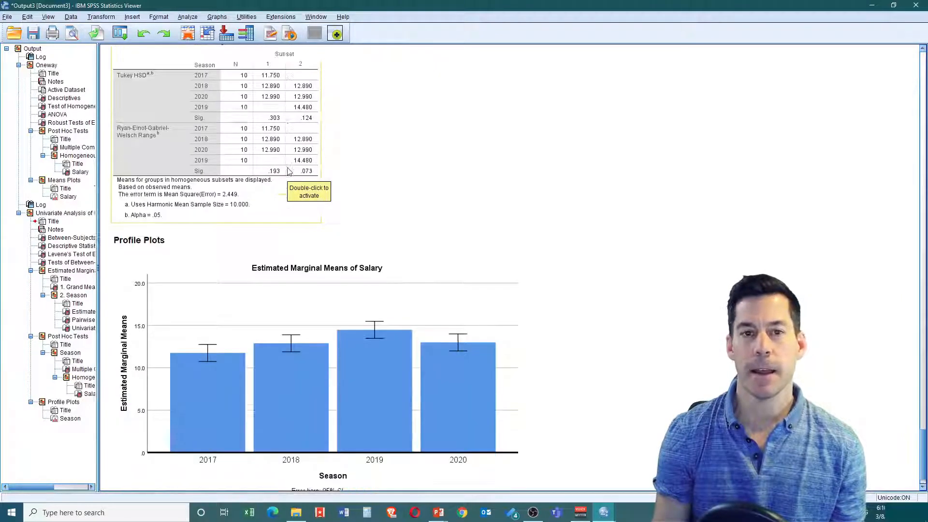